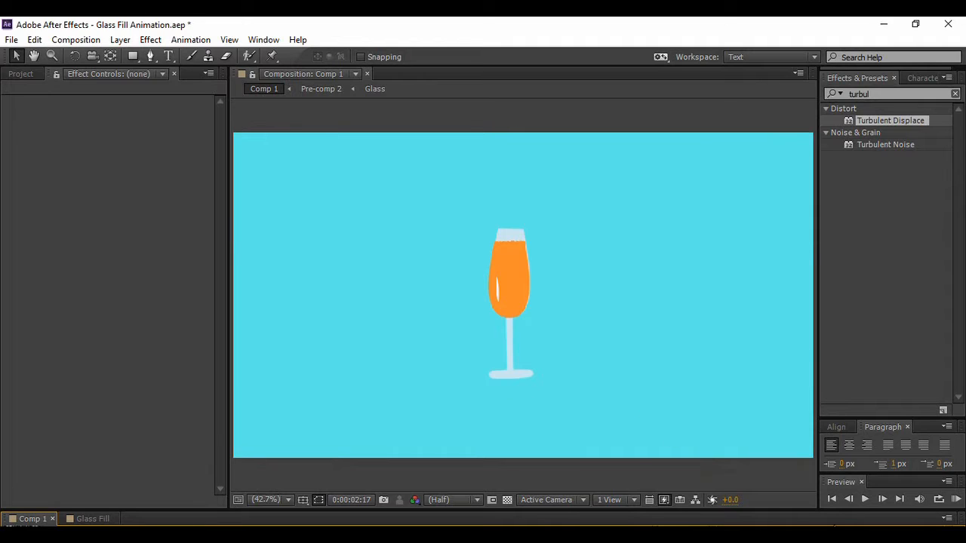
Step: Replay the finished Glass Fill video from the beginning in the video player to review the target animation
left_click(831, 500)
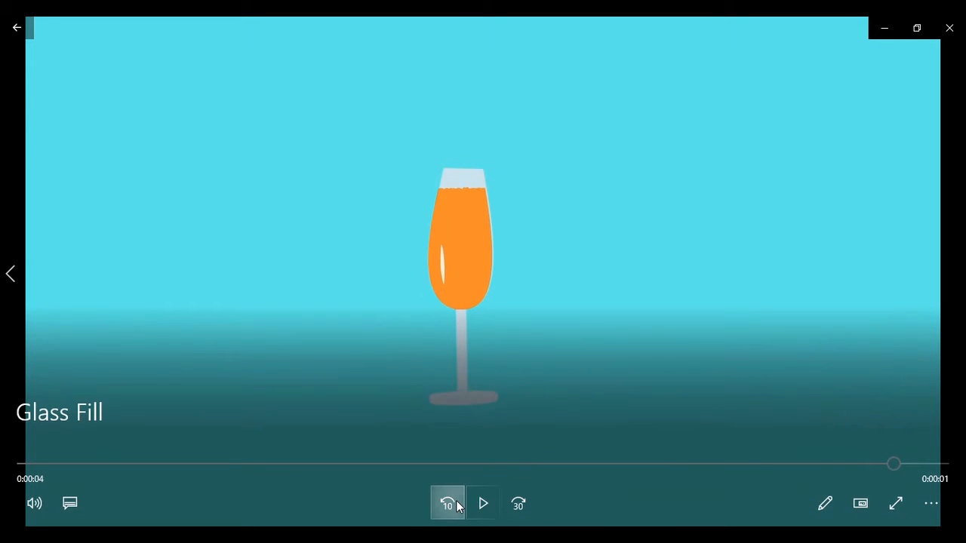
left_click(453, 505)
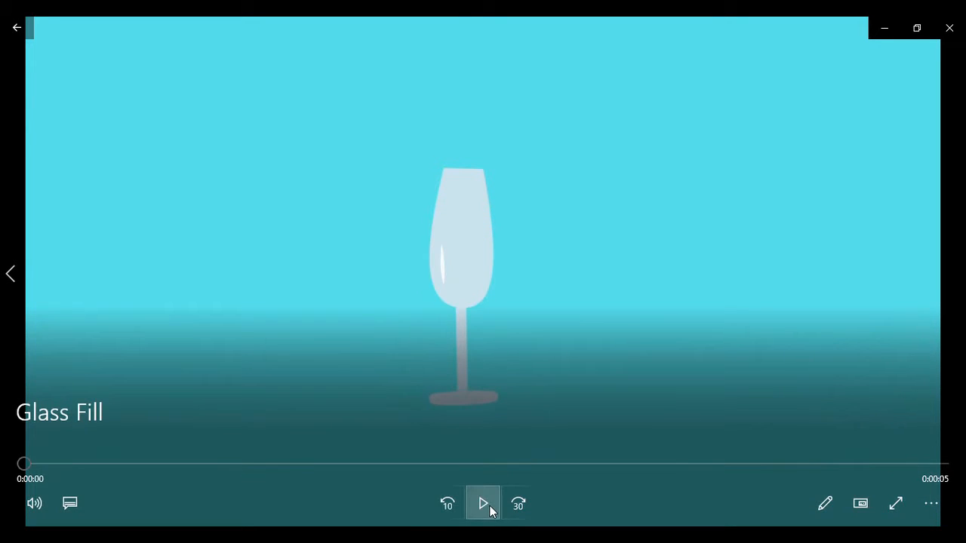
left_click(485, 506)
mouse_move(843, 353)
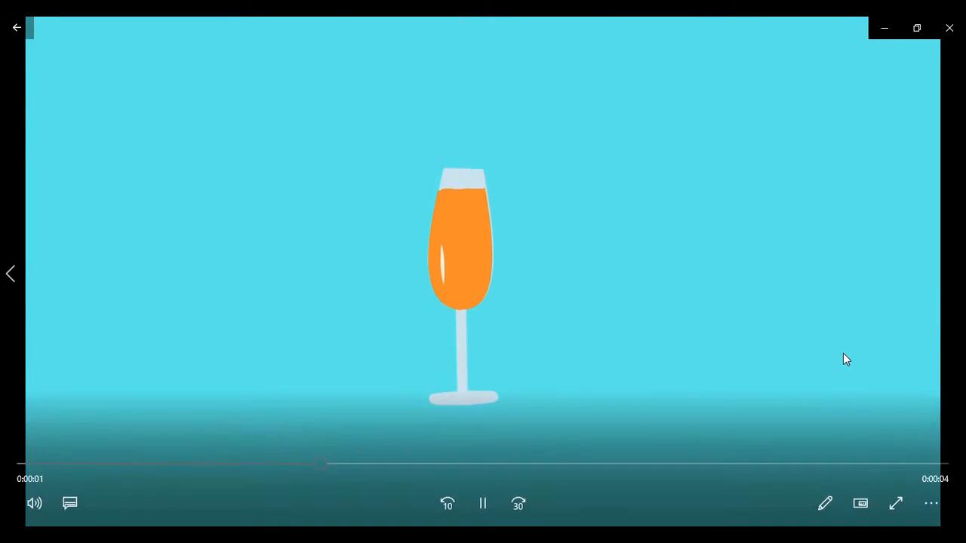
left_click(484, 503)
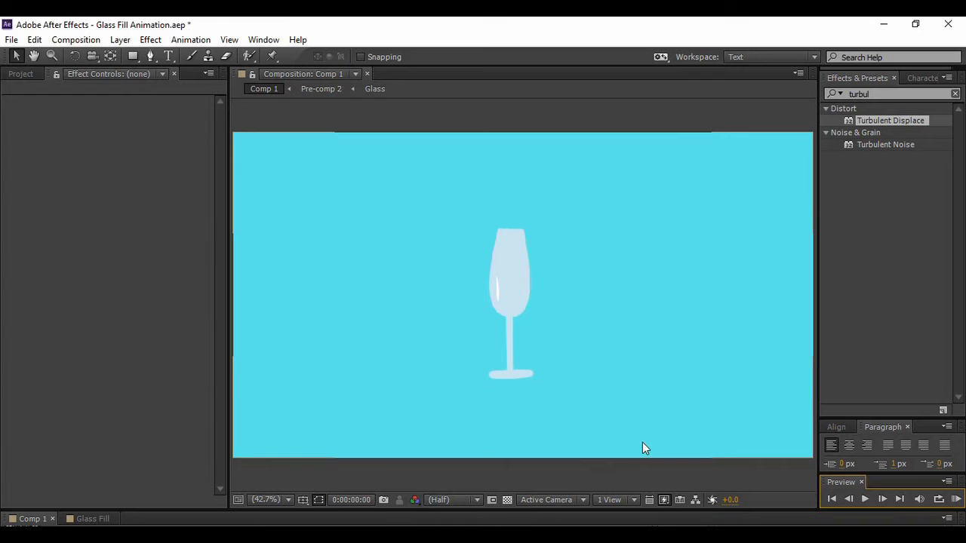
Step: Enlarge the timeline area and create a 1920 x 1080 composition named Glass Fill at 30 fps with a 5-second duration
left_click_drag(679, 512, 762, 417)
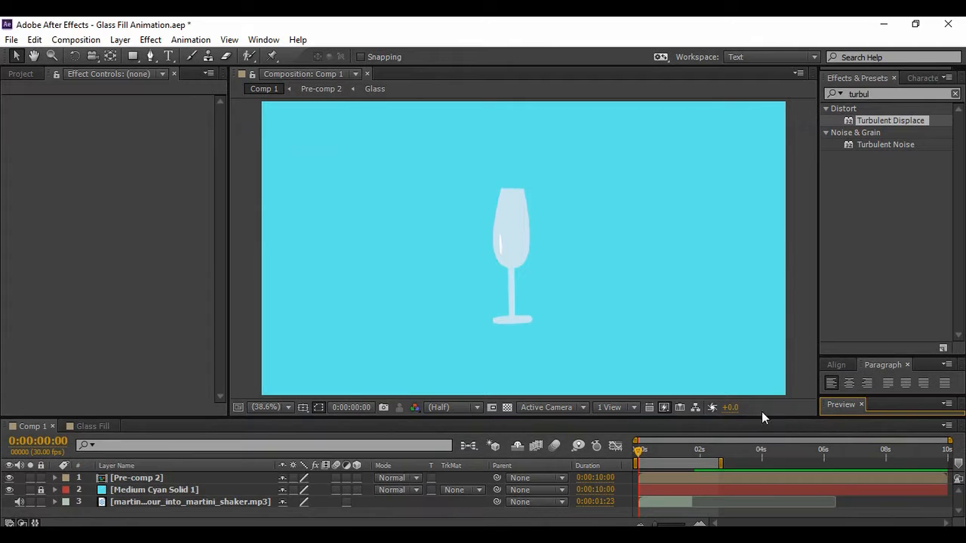
left_click(75, 40)
left_click(98, 57)
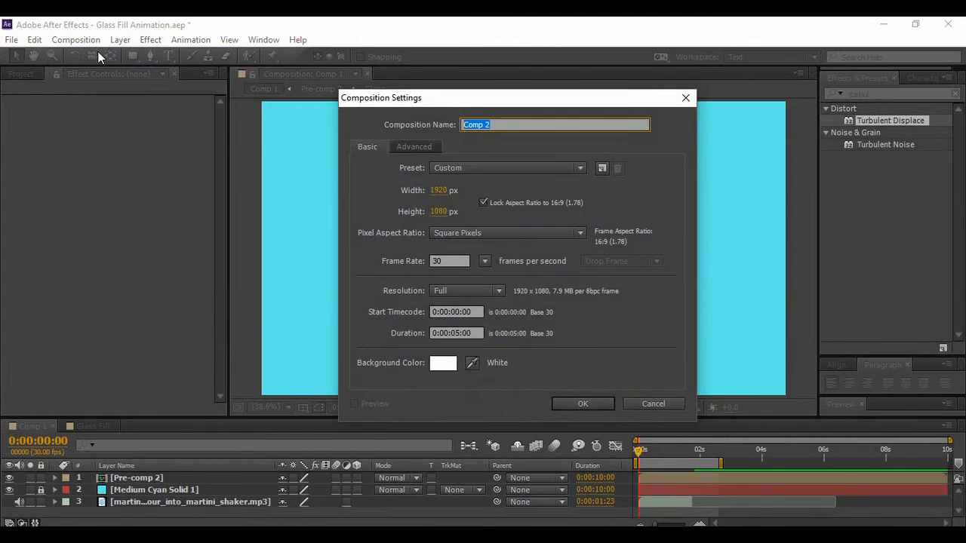
type("G")
left_click(581, 402)
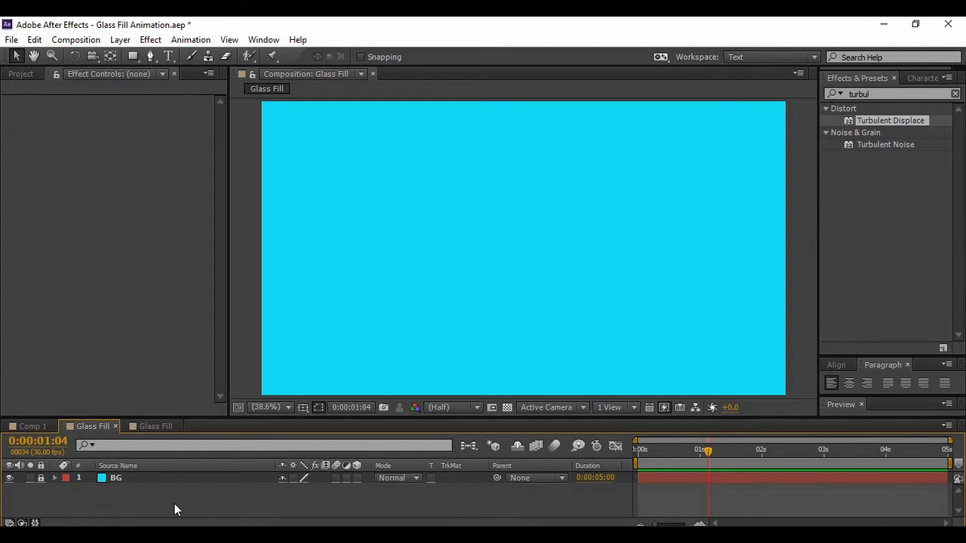
Step: Activate the Pen tool and set its shape options to a solid colour fill with no stroke
key("g")
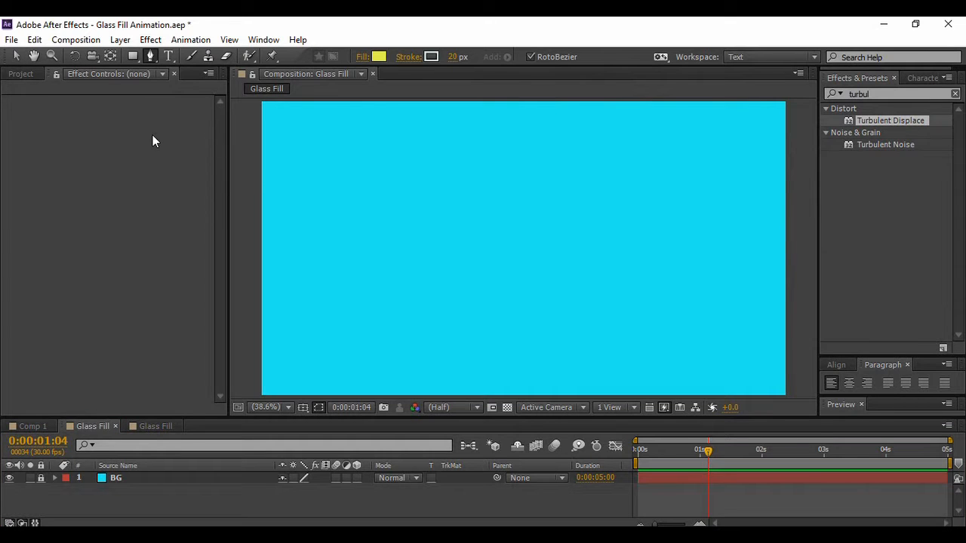
left_click(360, 57)
left_click(429, 240)
left_click(477, 325)
left_click(408, 56)
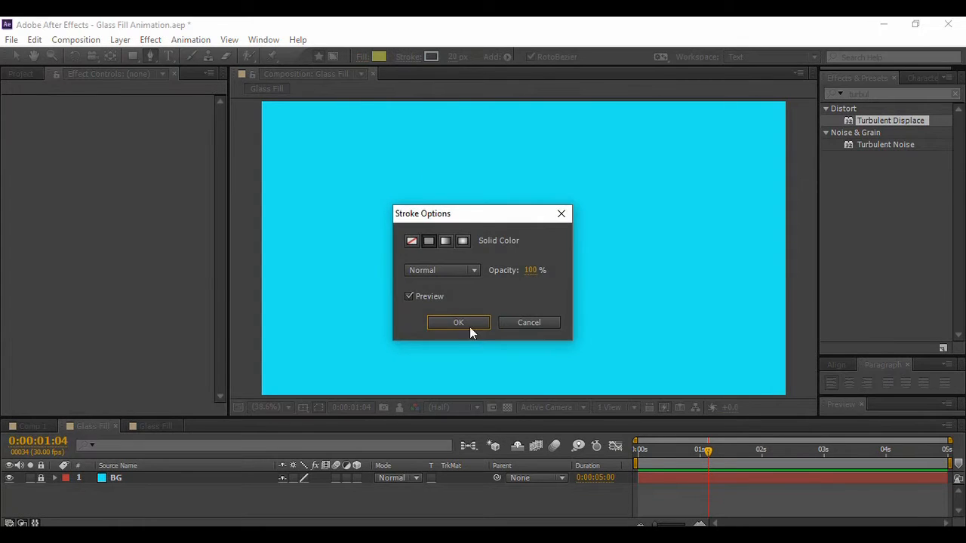
left_click(411, 241)
left_click(457, 323)
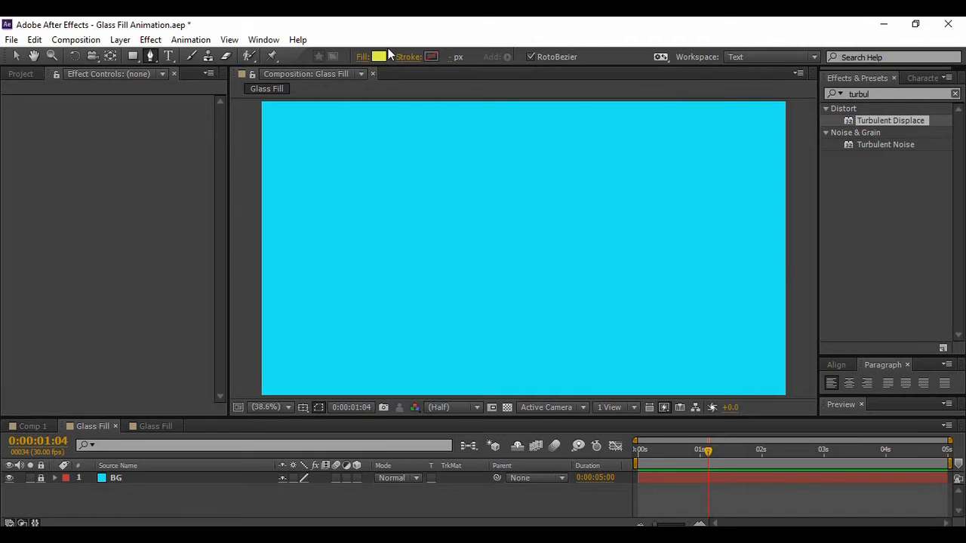
Step: Set the shape fill colour to the hex value D3ECEE
left_click(378, 57)
left_click(830, 254)
type("D3ECEE")
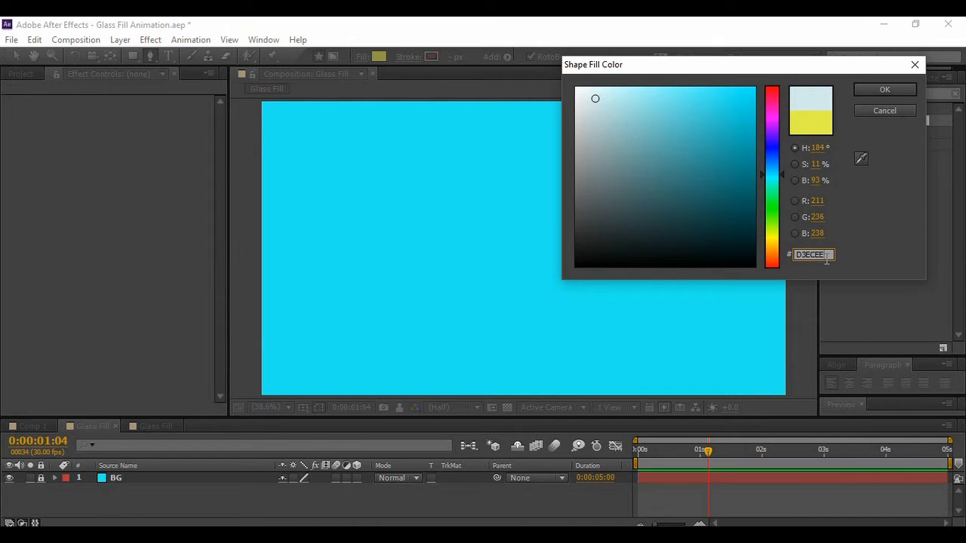
left_click(872, 87)
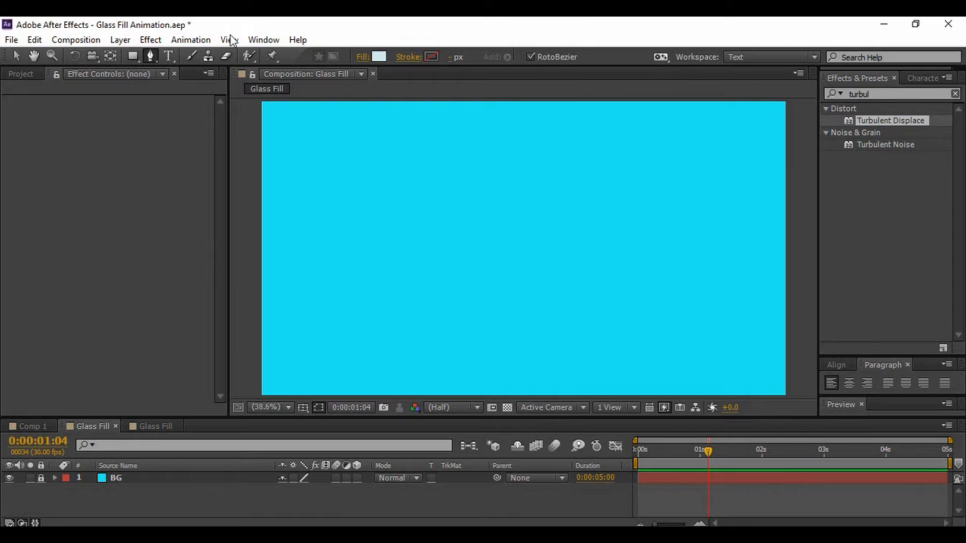
Step: Show the rulers, then place and lock three vertical guides at about 800, 903 and 999 px
left_click(303, 408)
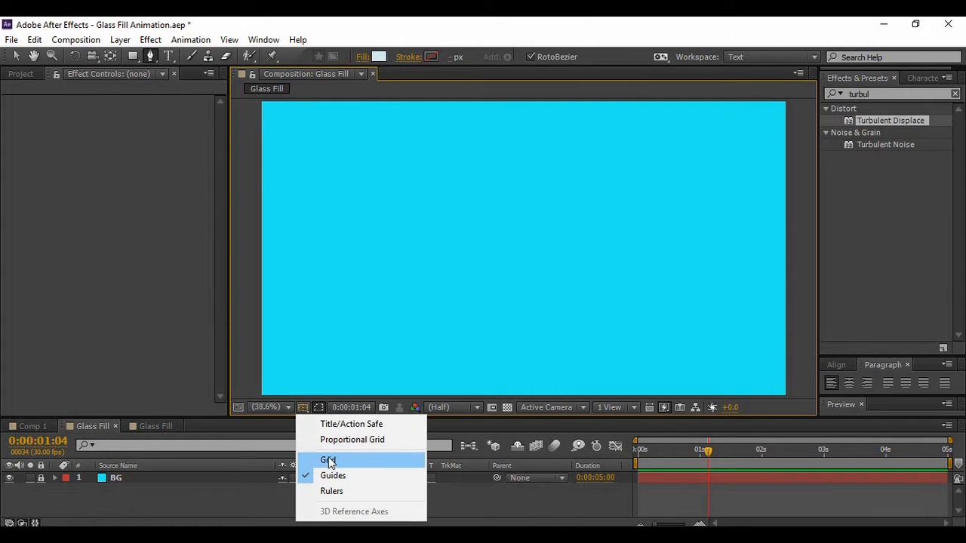
left_click(324, 490)
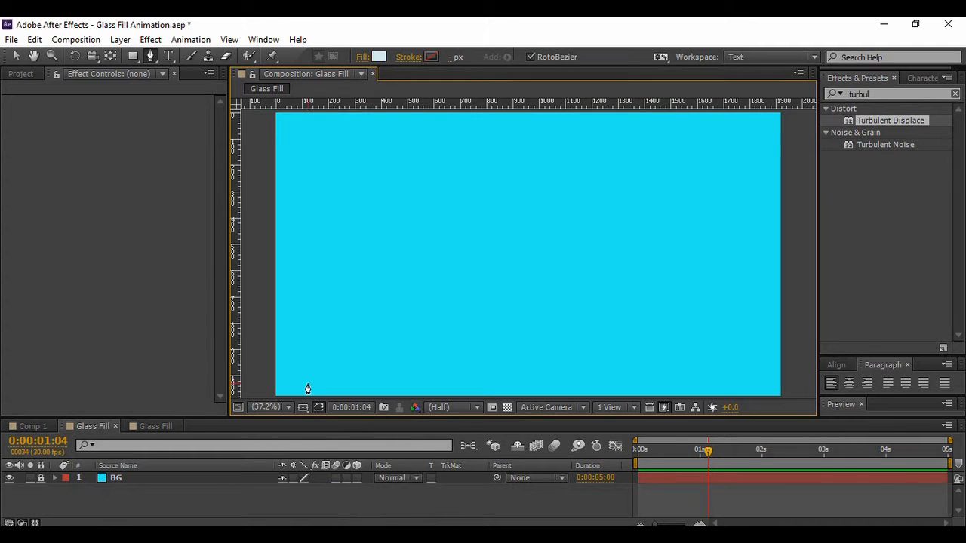
left_click_drag(235, 230, 519, 261)
left_click_drag(240, 206, 491, 234)
left_click_drag(238, 233, 538, 202)
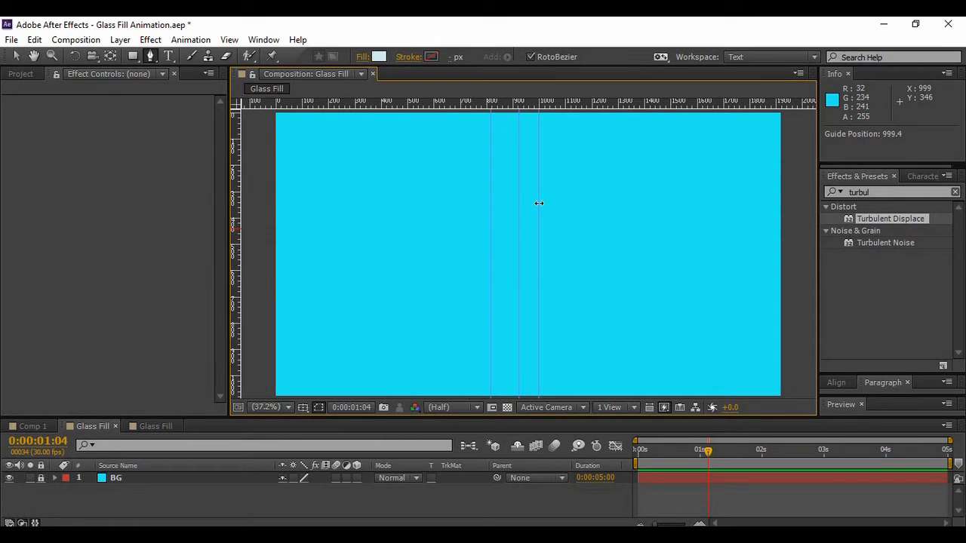
left_click(229, 39)
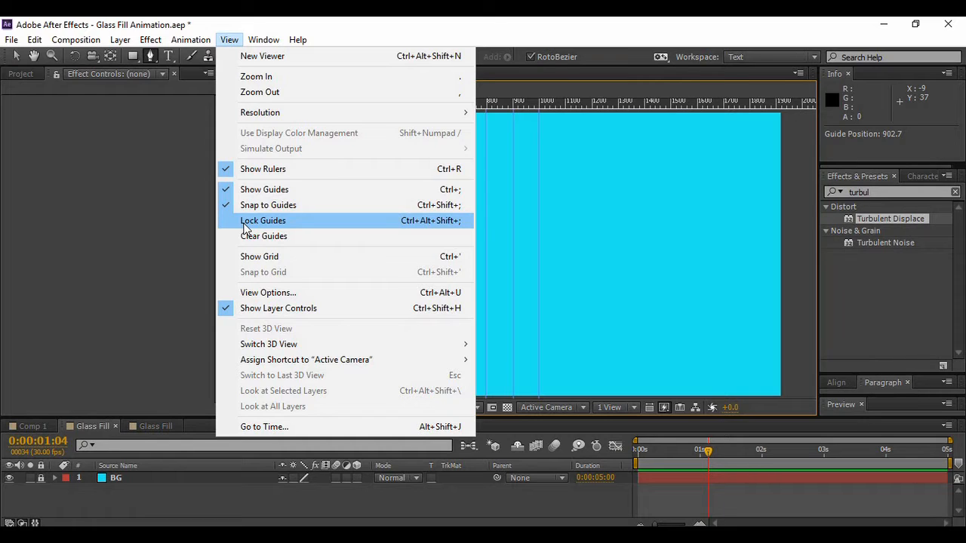
left_click(244, 223)
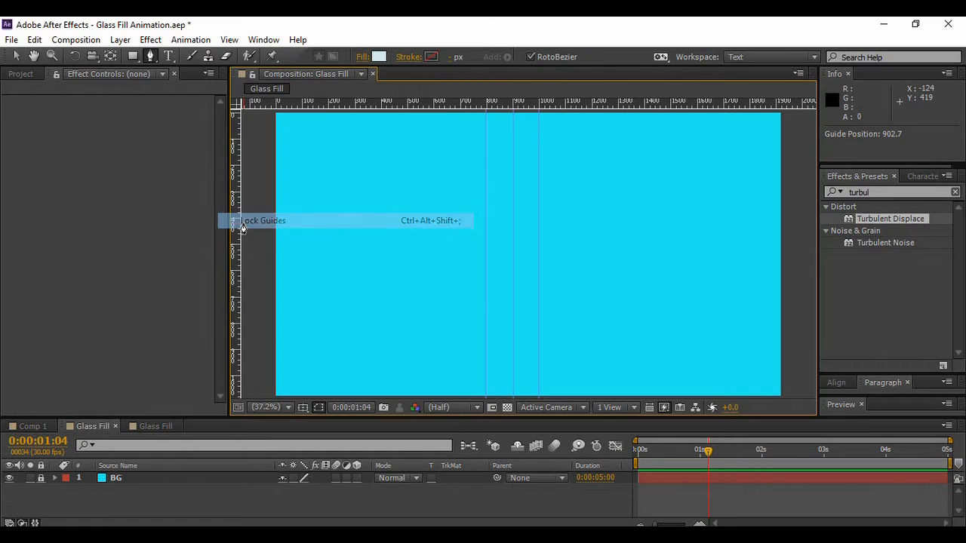
Step: Draw a three-point curved glass bowl on the vertical guides, aligning its rim with a horizontal guide at about 285 px
left_click(485, 187)
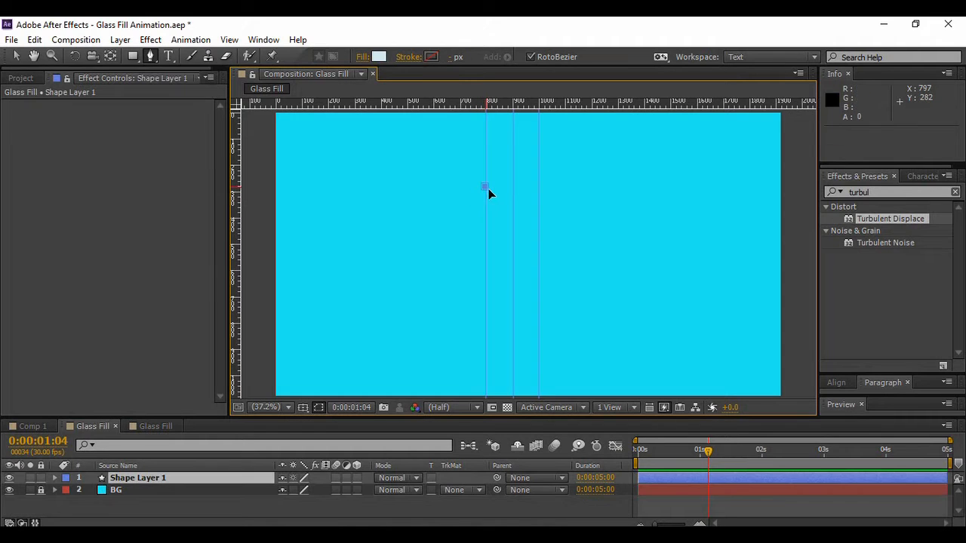
left_click(511, 249)
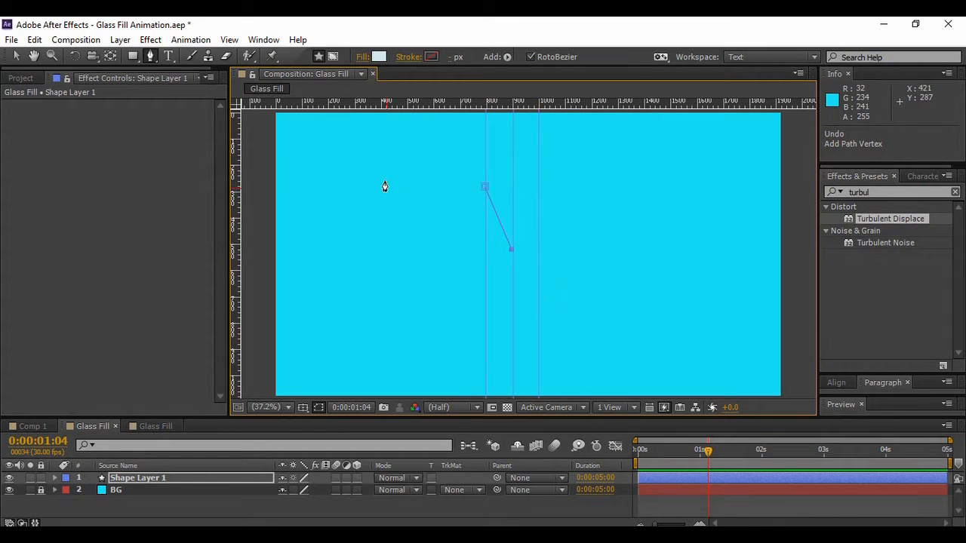
left_click_drag(436, 103, 458, 188)
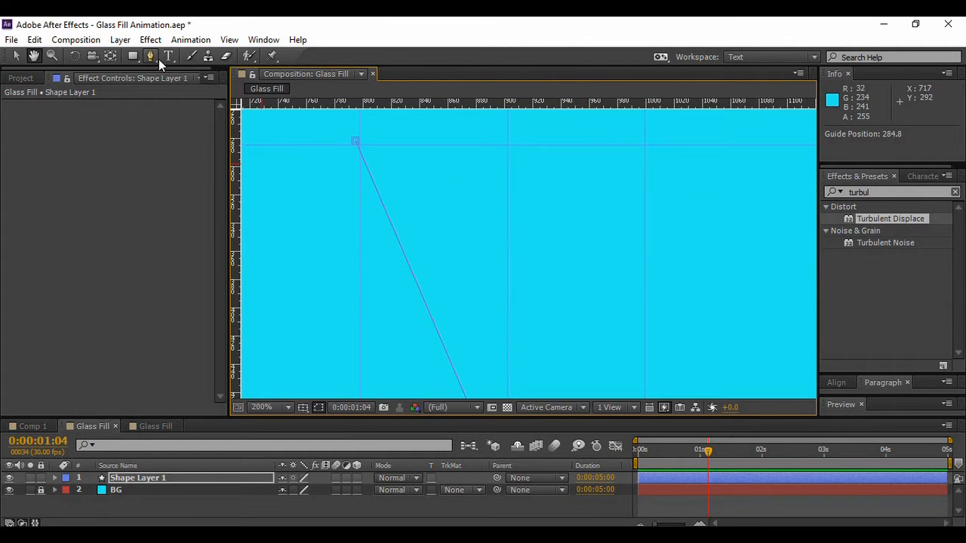
left_click(155, 58)
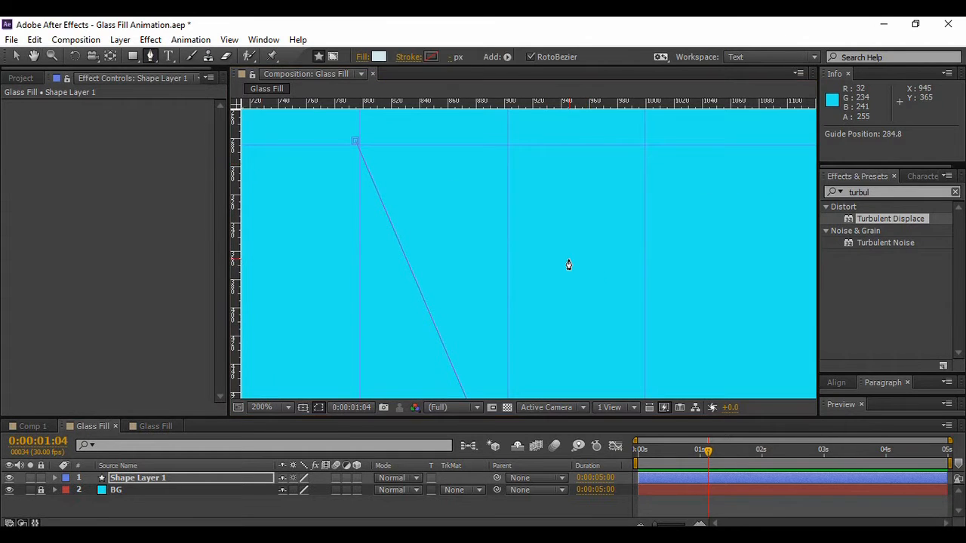
left_click(645, 146)
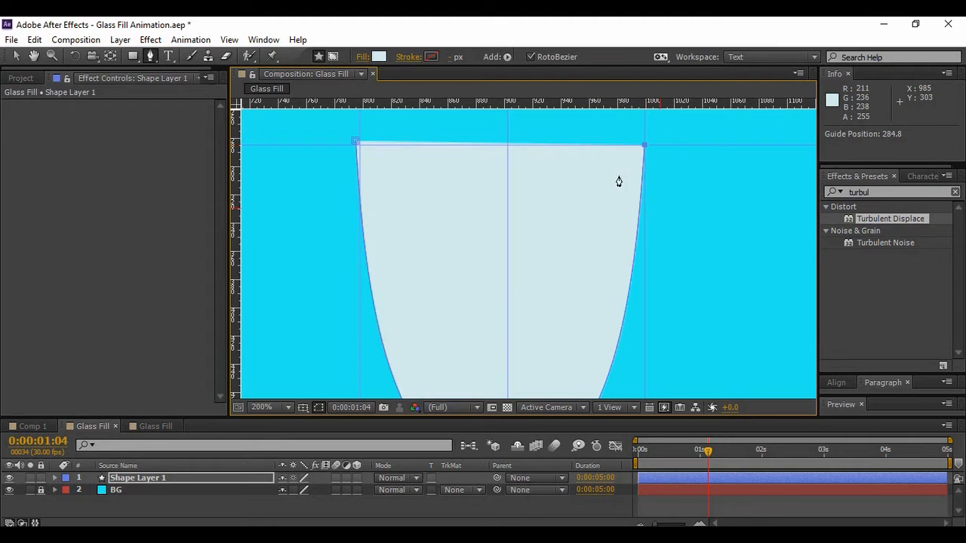
Step: Fit the whole composition in view, clear all guides and hide the rulers
key("comma")
key("comma")
key("comma")
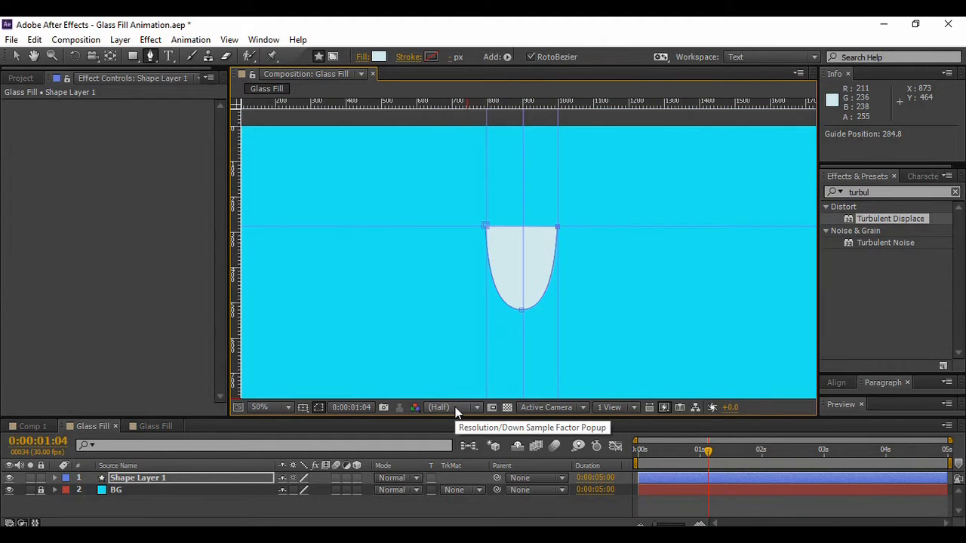
key("comma")
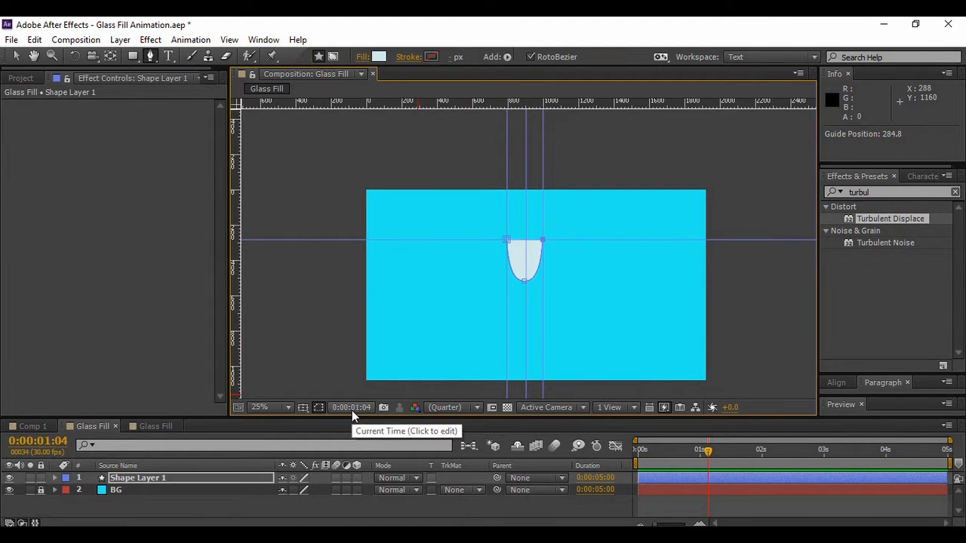
left_click(270, 405)
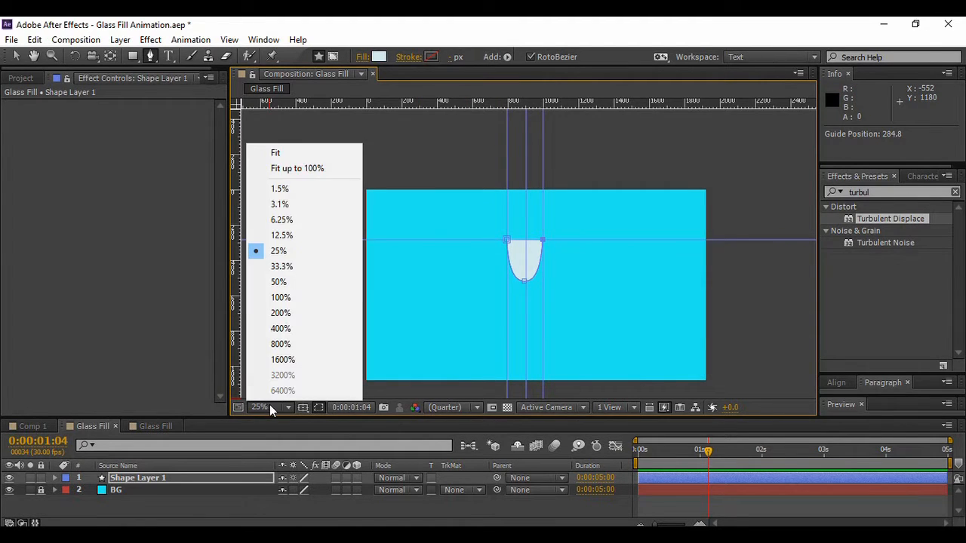
left_click(274, 150)
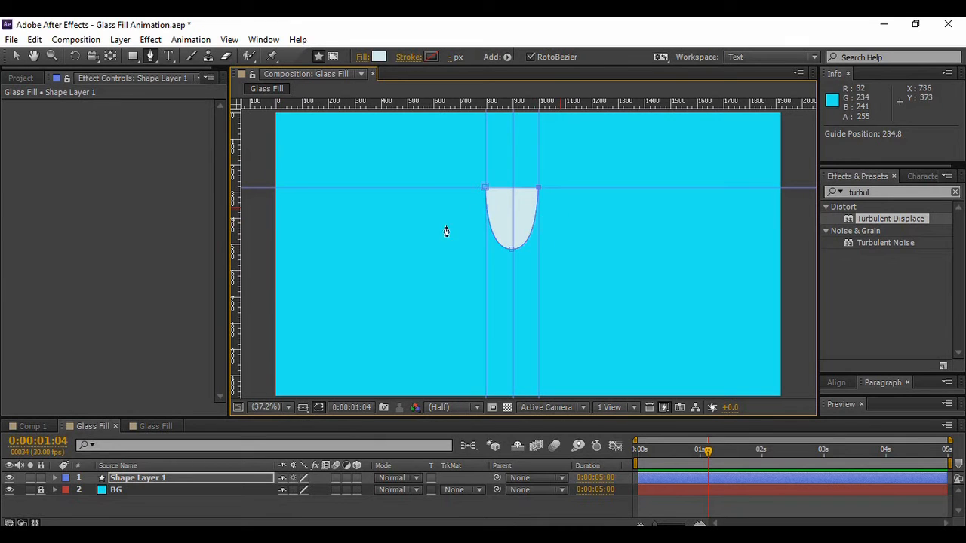
left_click(225, 38)
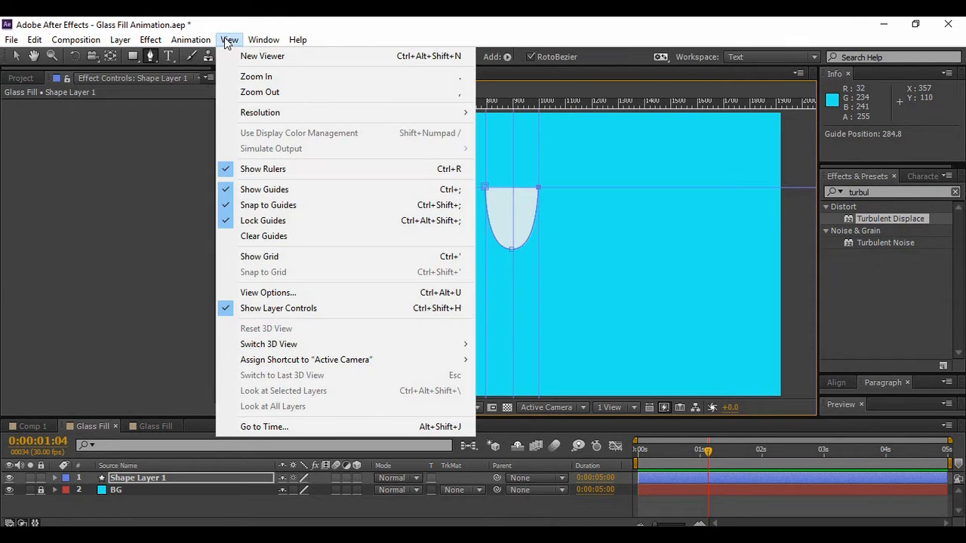
left_click(267, 240)
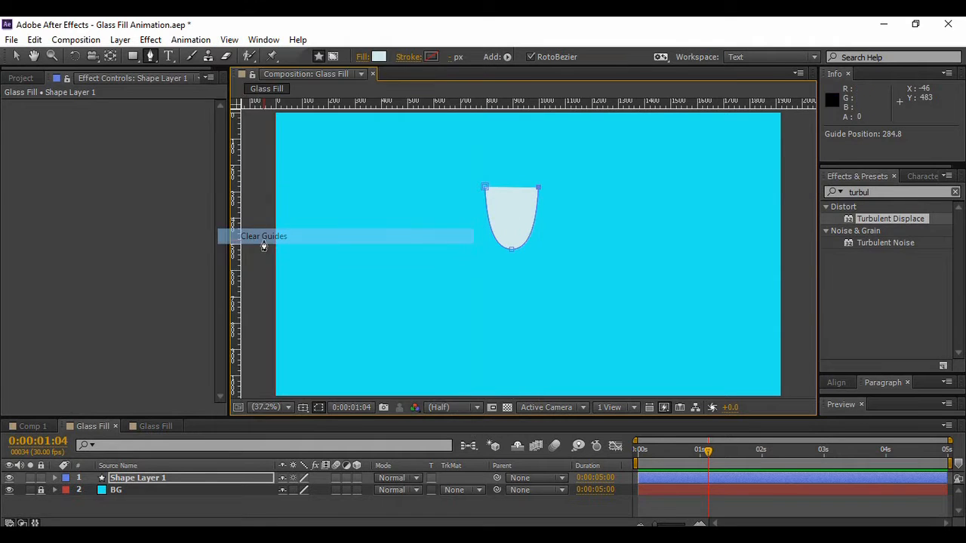
left_click(302, 407)
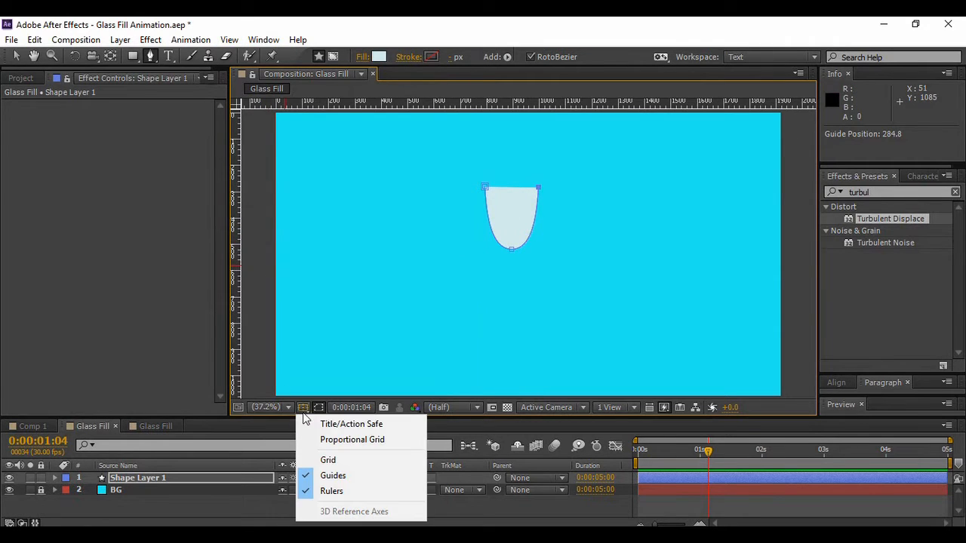
left_click(315, 491)
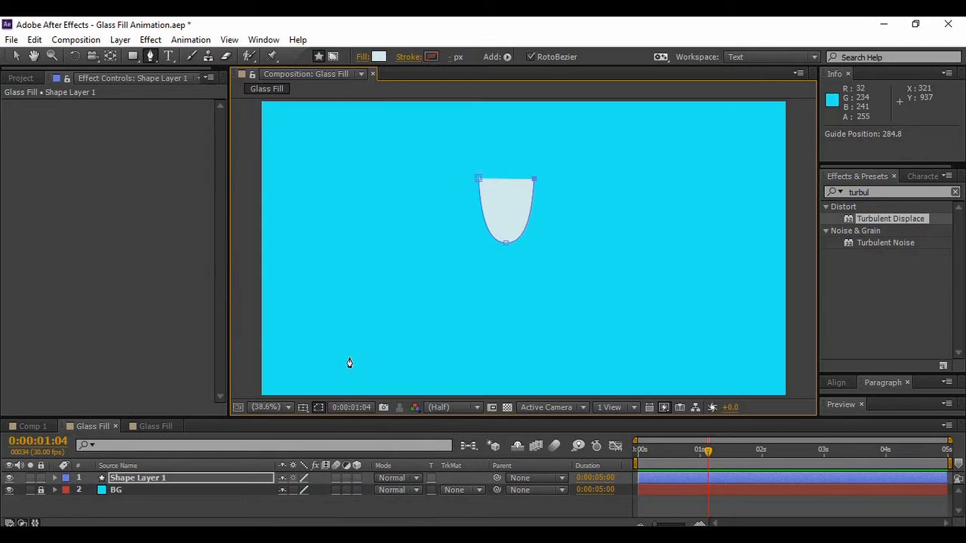
Step: Scale the glass bowl on Shape Layer 1 non-proportionally to 79% width and 142% height
left_click(142, 483)
key("s")
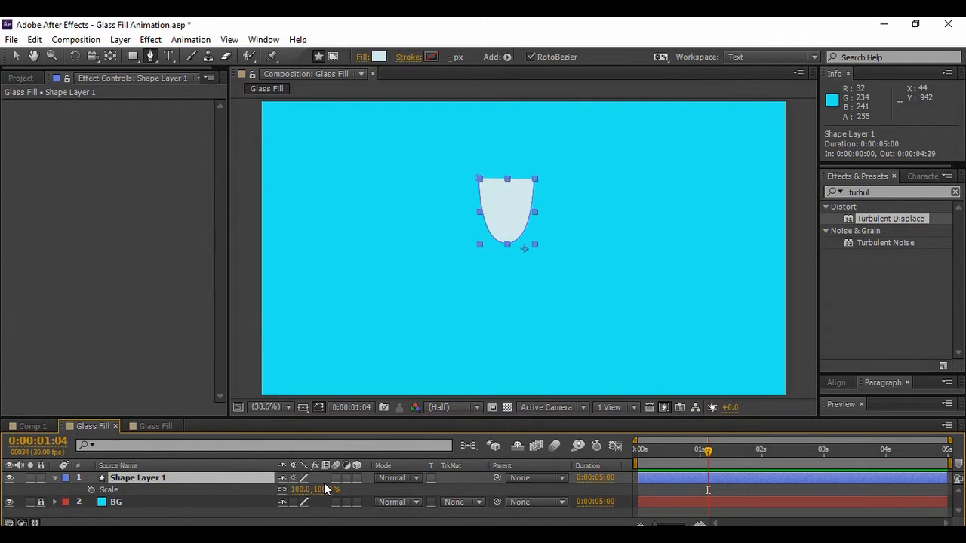
left_click_drag(295, 490, 343, 488)
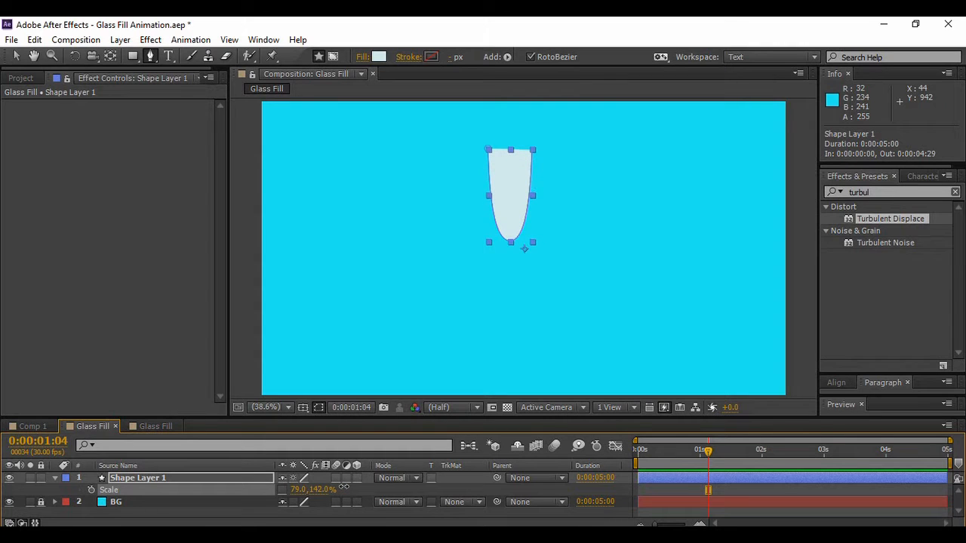
left_click(298, 510)
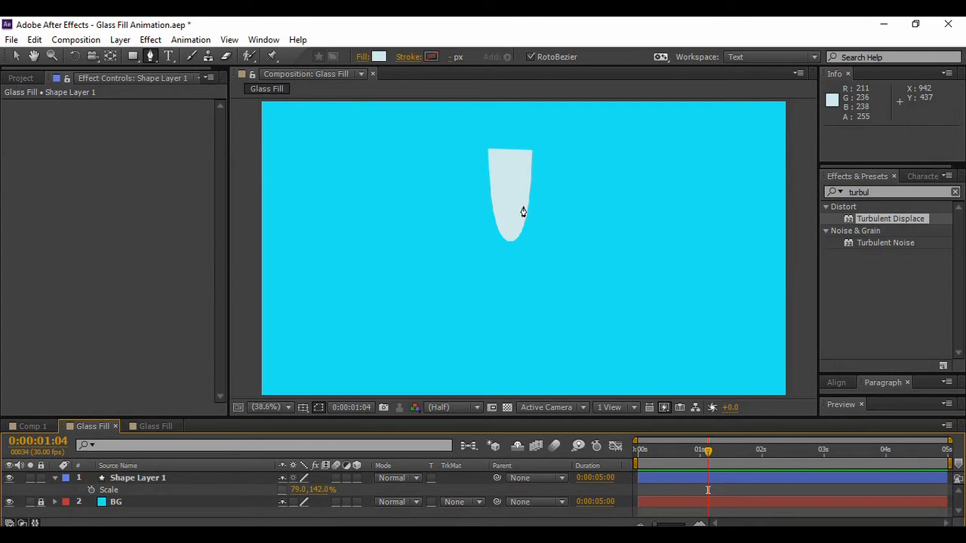
Step: Collapse the properties of Shape Layer 1 and select the layer
left_click(57, 482)
left_click(54, 478)
left_click(157, 519)
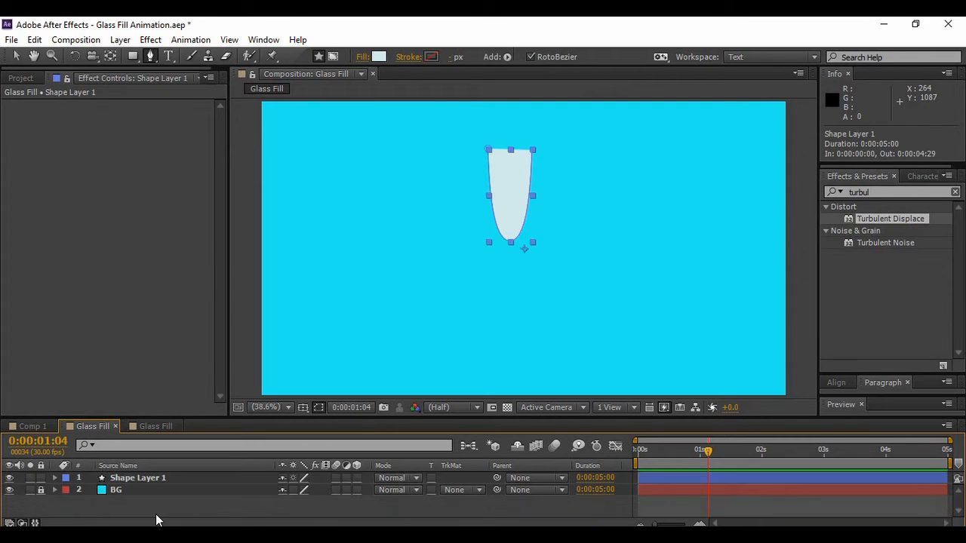
left_click(188, 479)
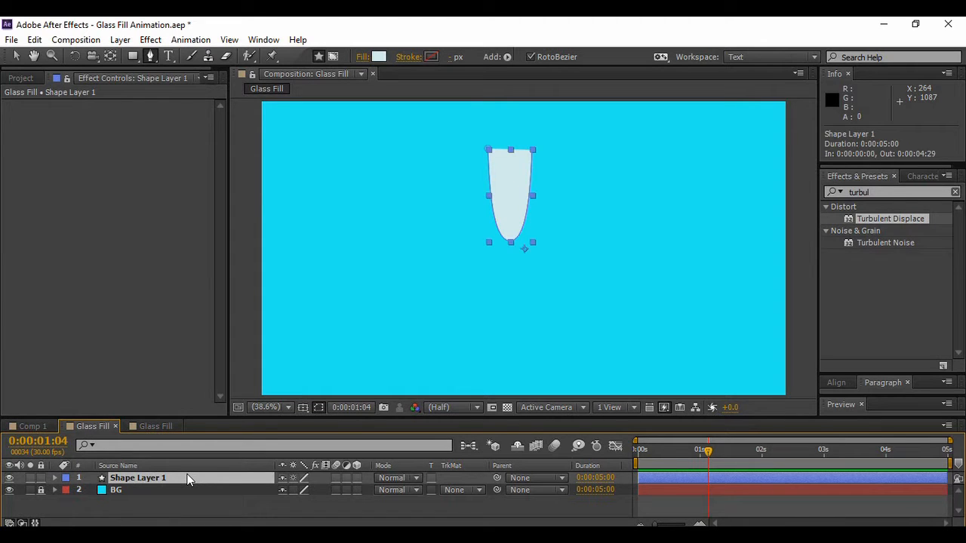
Step: Pre-compose Shape Layer 1 into a new composition named Pitcher, moving all attributes, and deselect the layer
right_click(189, 479)
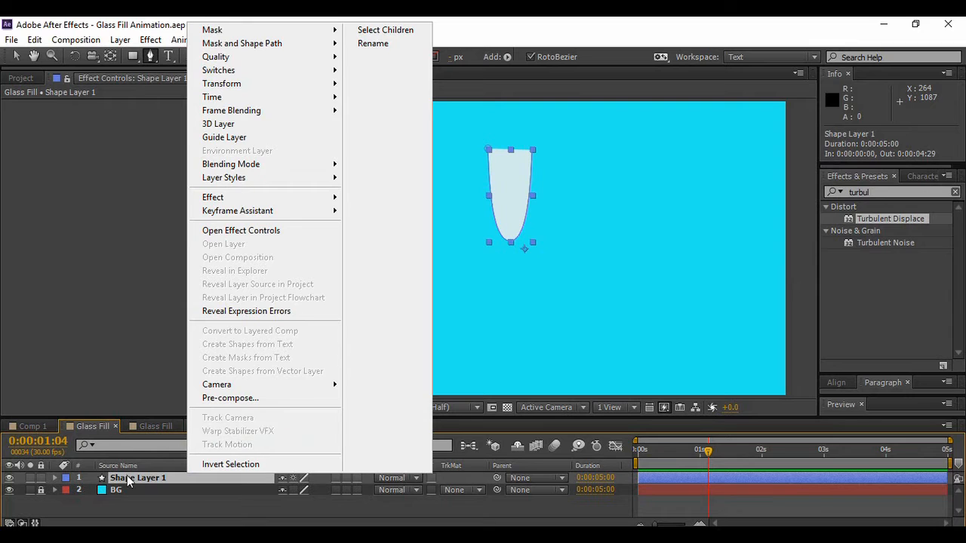
left_click(224, 401)
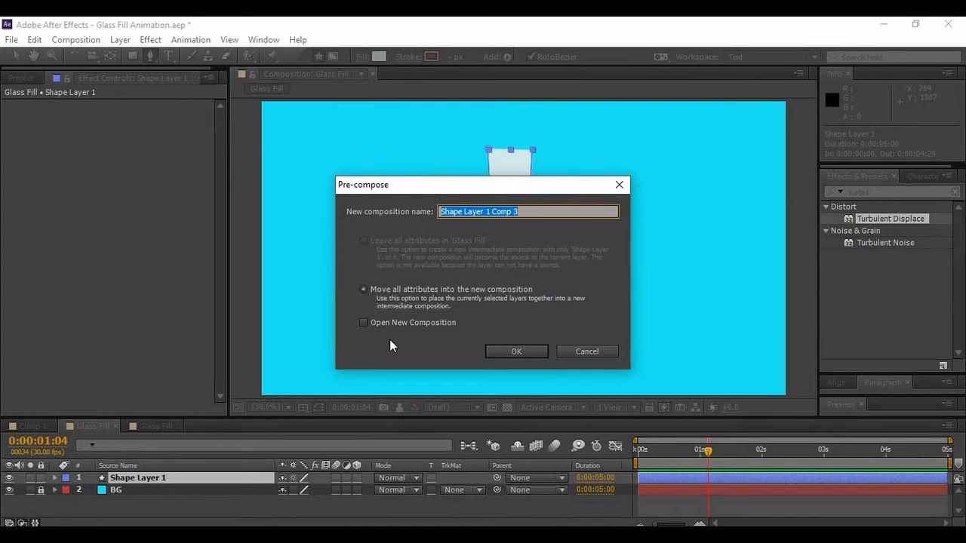
type("Pitcher")
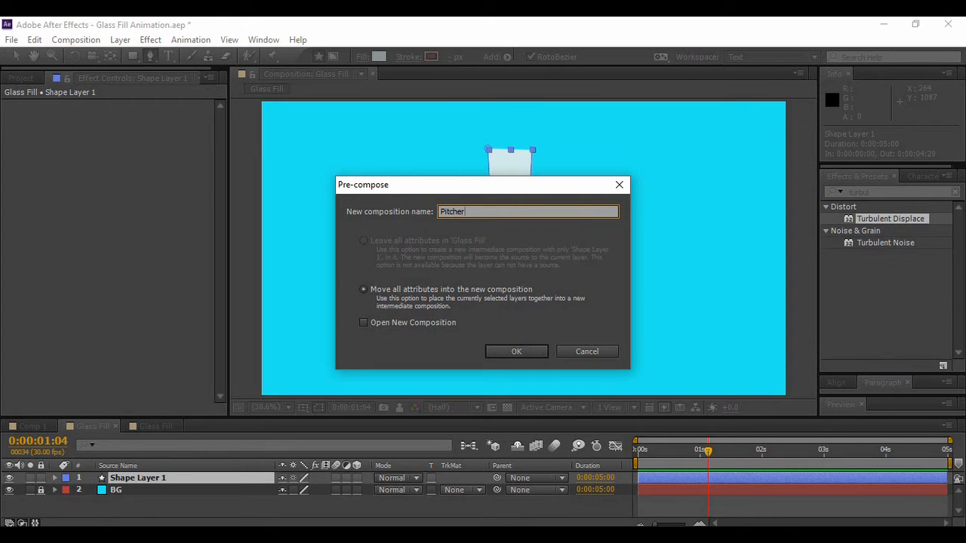
key("Return")
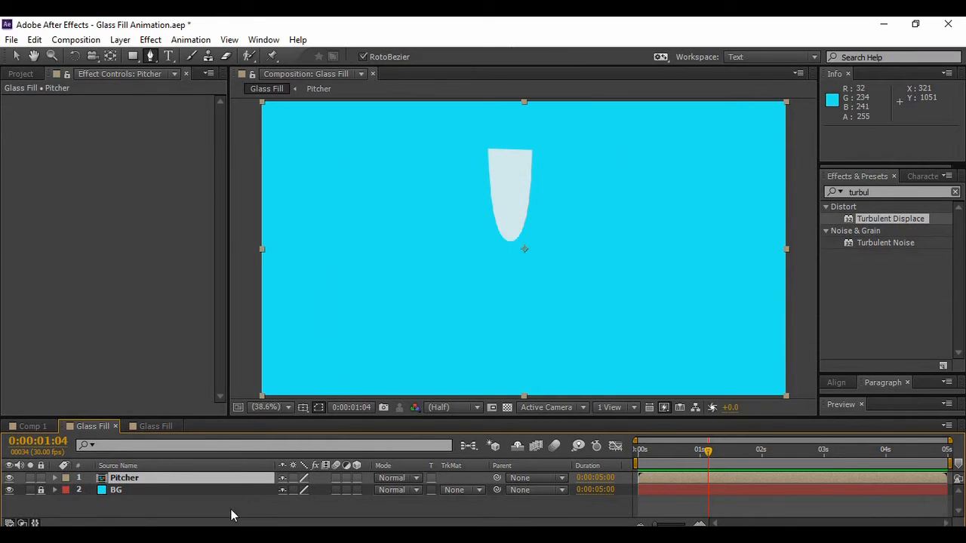
left_click(231, 509)
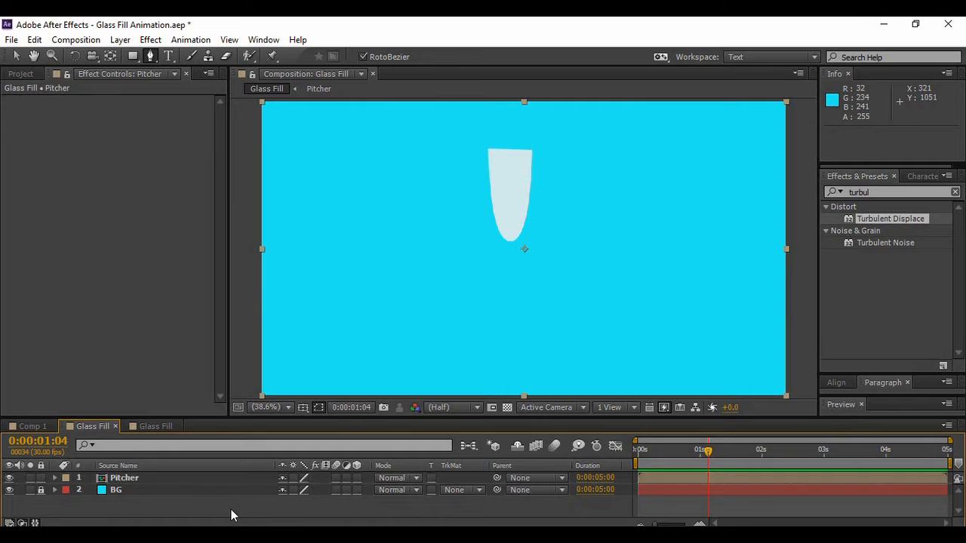
Step: Duplicate the Pitcher layer and leave all layers deselected
left_click(164, 478)
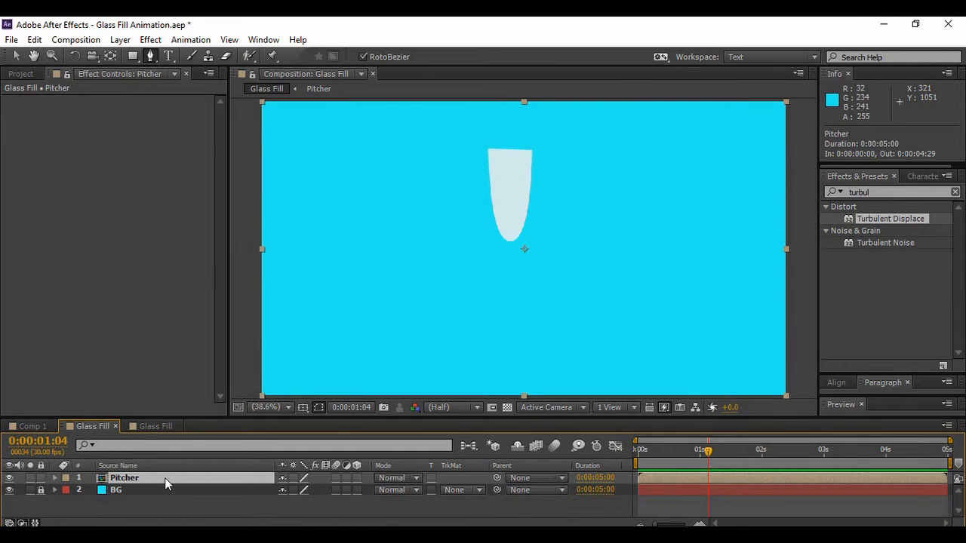
key("ctrl+d")
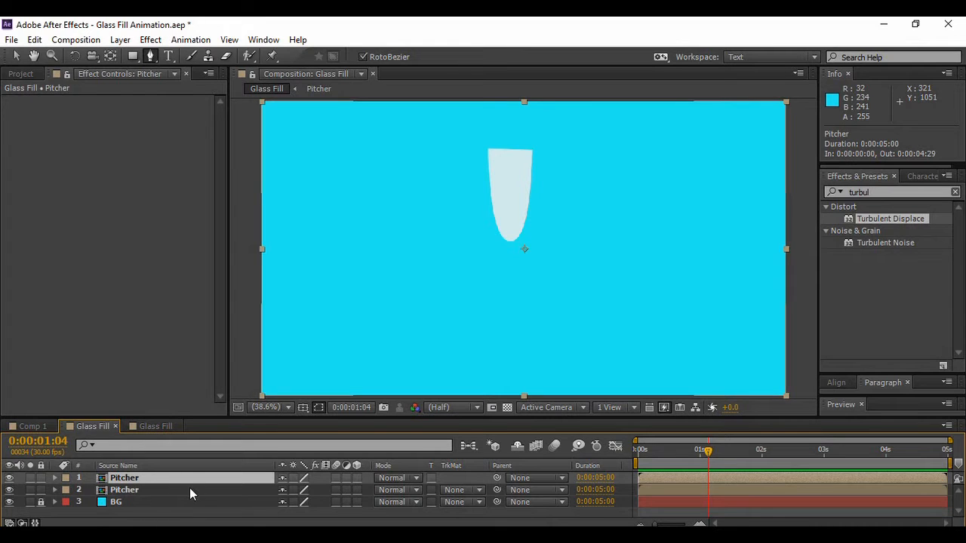
left_click(190, 488)
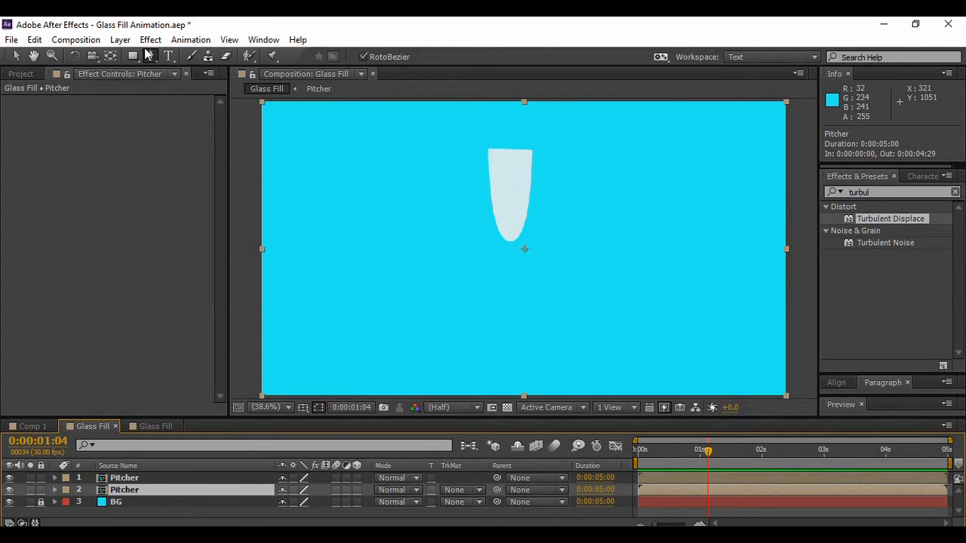
key("F2")
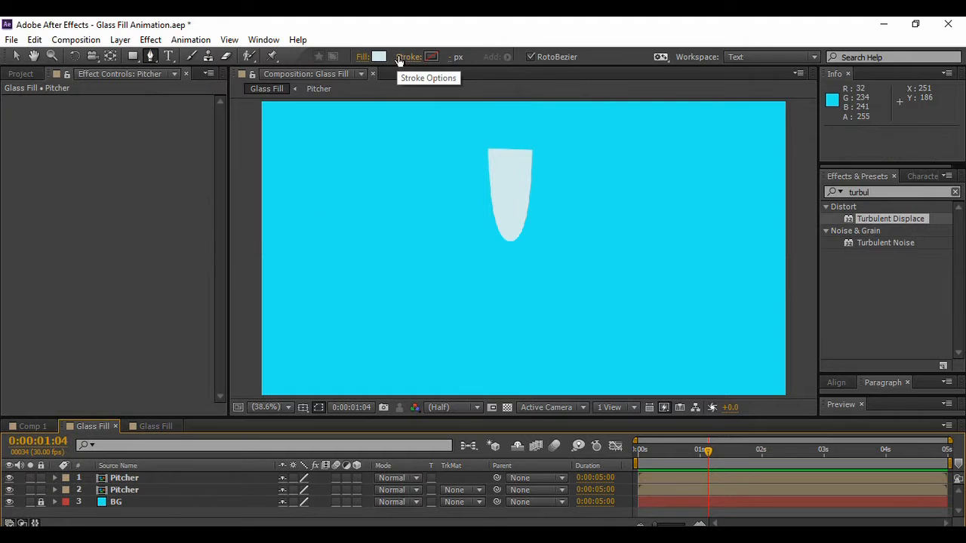
Step: Draw a straight vertical stem down from the bowl's lowest point with the Pen tool, using a solid-color 27 px stroke
left_click(405, 58)
left_click(426, 242)
left_click(441, 321)
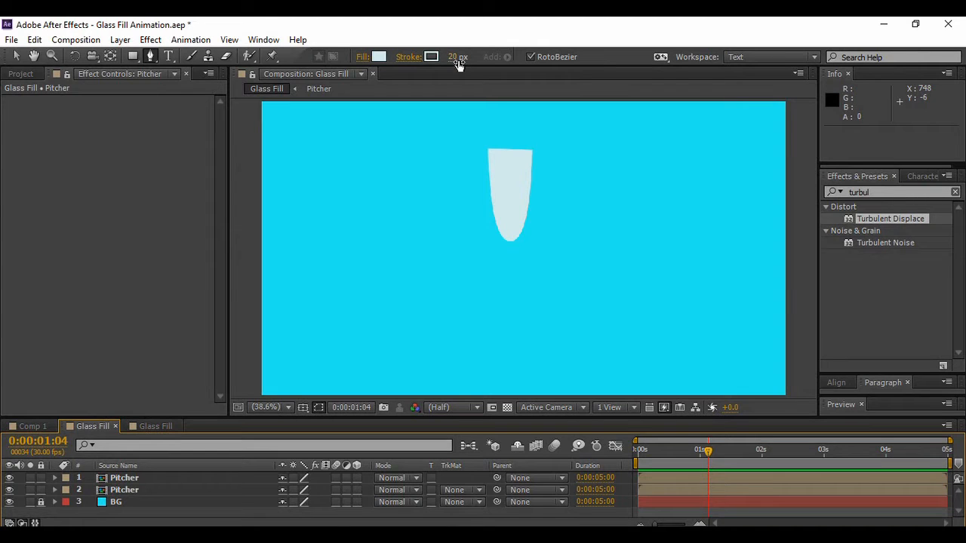
left_click(509, 236)
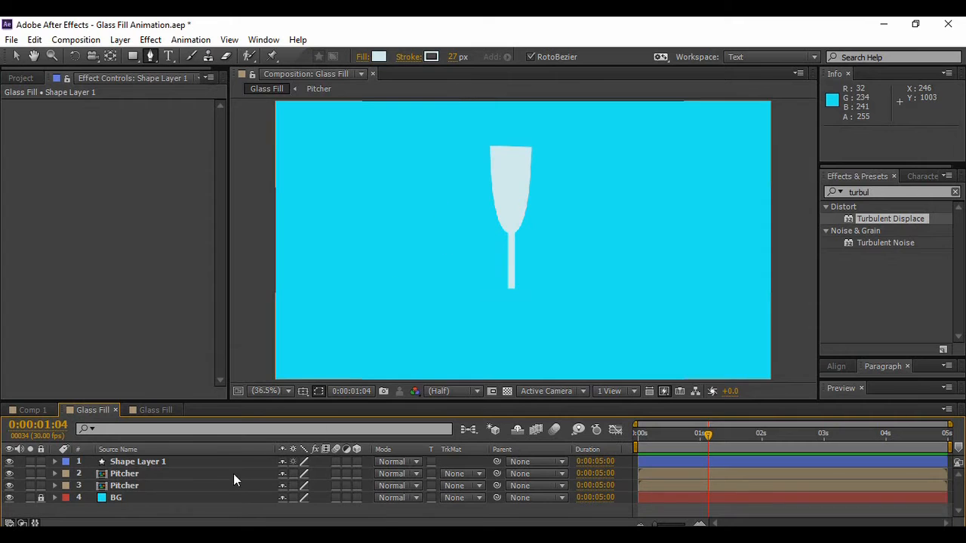
left_click(256, 506)
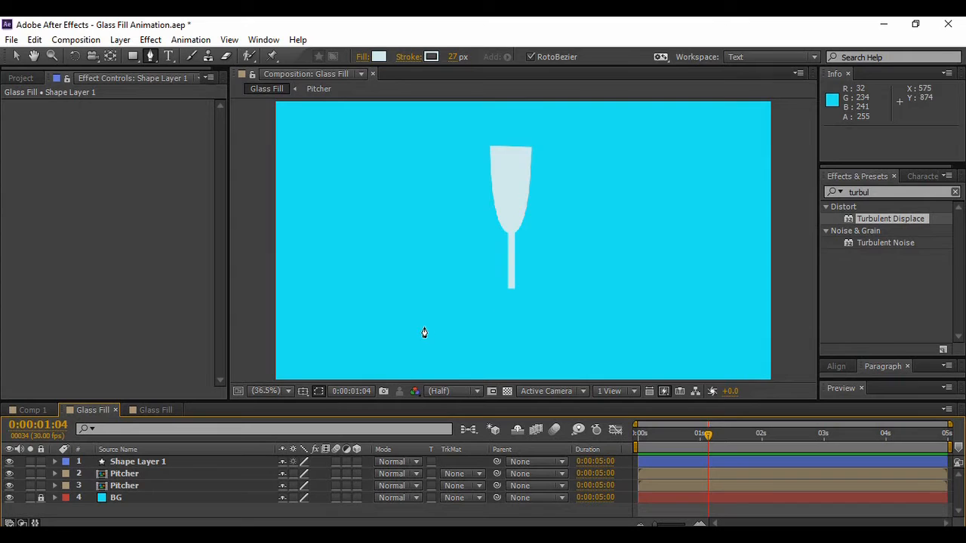
Step: Draw a closed three-point curved base across the lower end of the stem with the Pen tool on a new shape layer
scroll(301, 372, "up", 3)
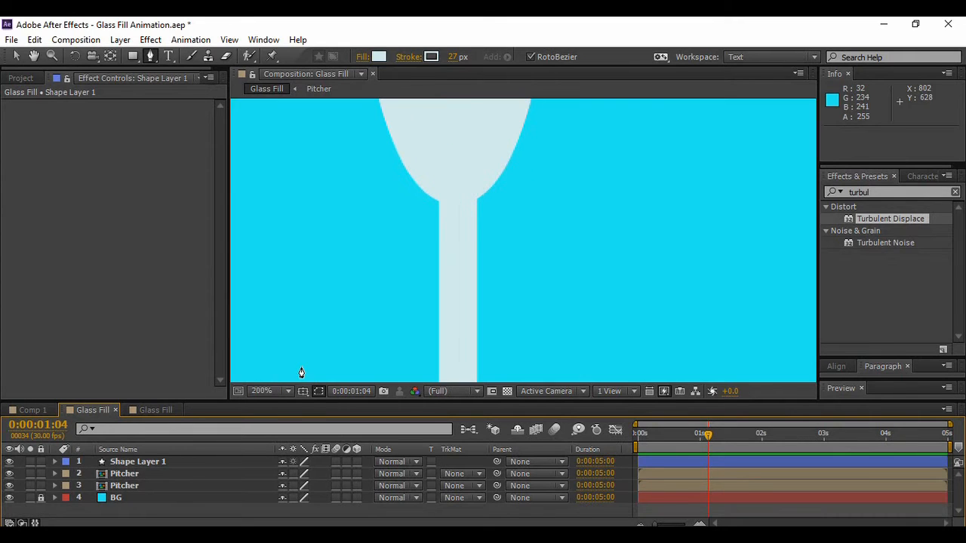
left_click(34, 56)
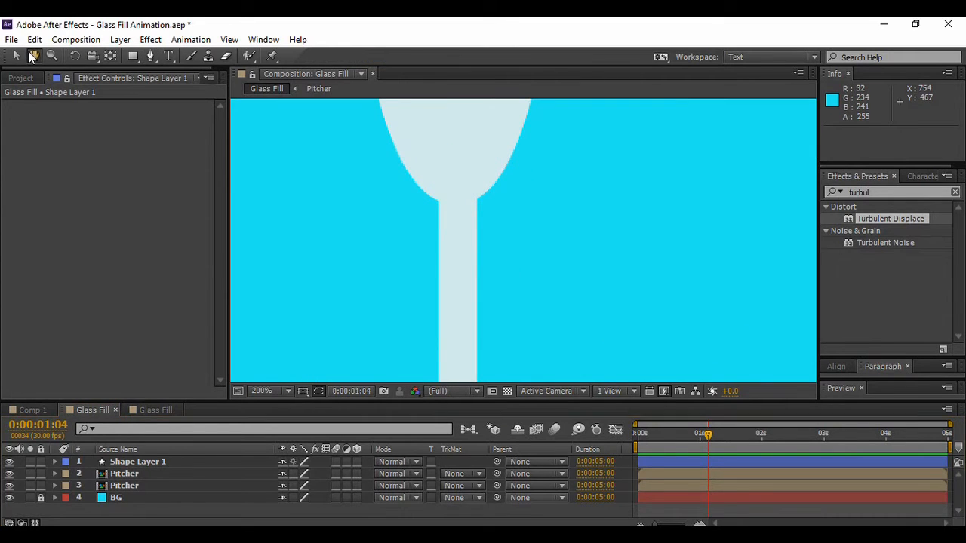
left_click_drag(358, 295, 362, 115)
left_click_drag(356, 268, 381, 202)
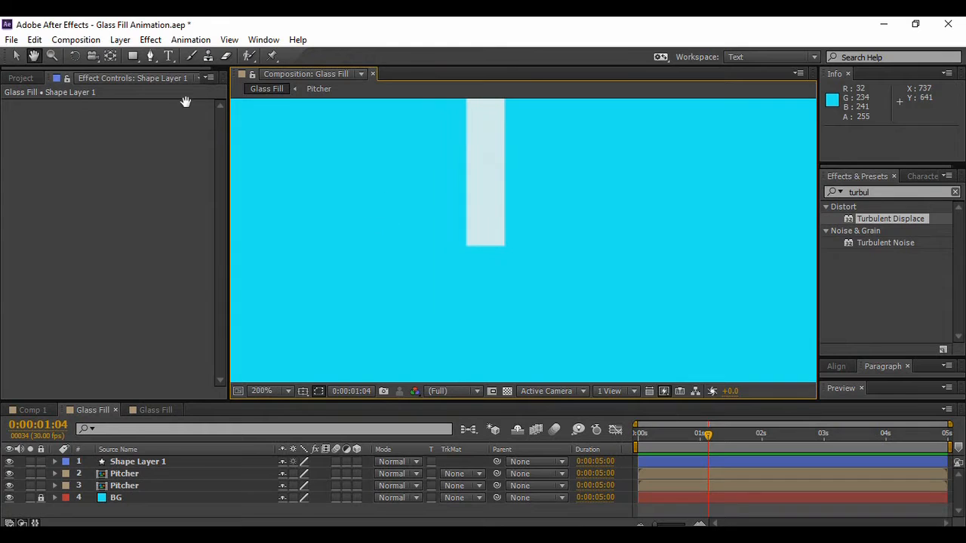
left_click(151, 58)
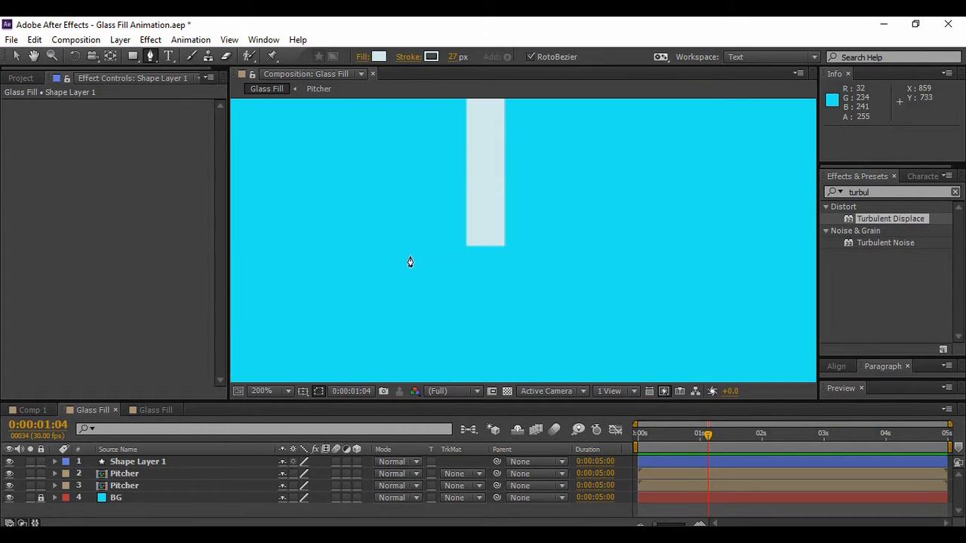
left_click(383, 263)
left_click(573, 263)
left_click(487, 230)
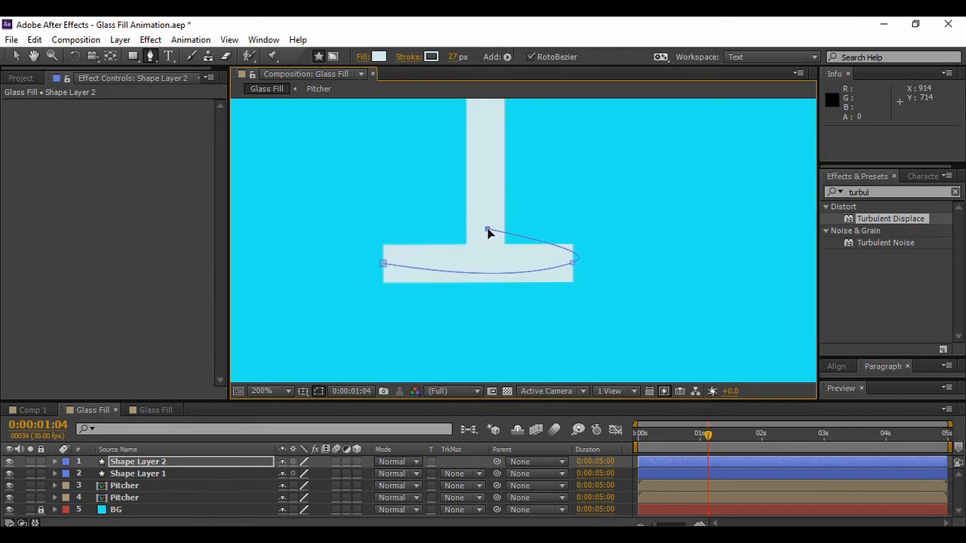
left_click(383, 264)
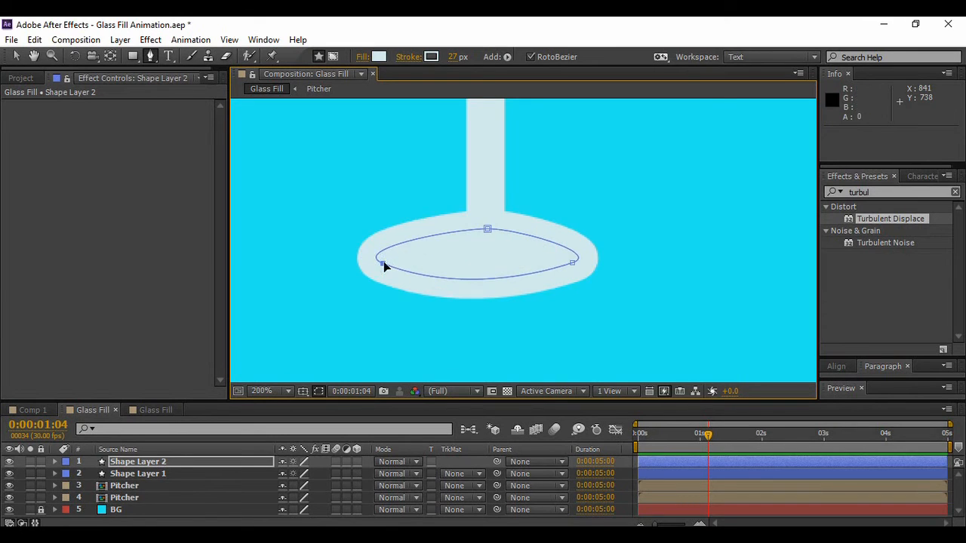
Step: Widen the base by moving its side points outward, and deselect it with the whole composition fitted in view
left_click_drag(572, 264, 601, 271)
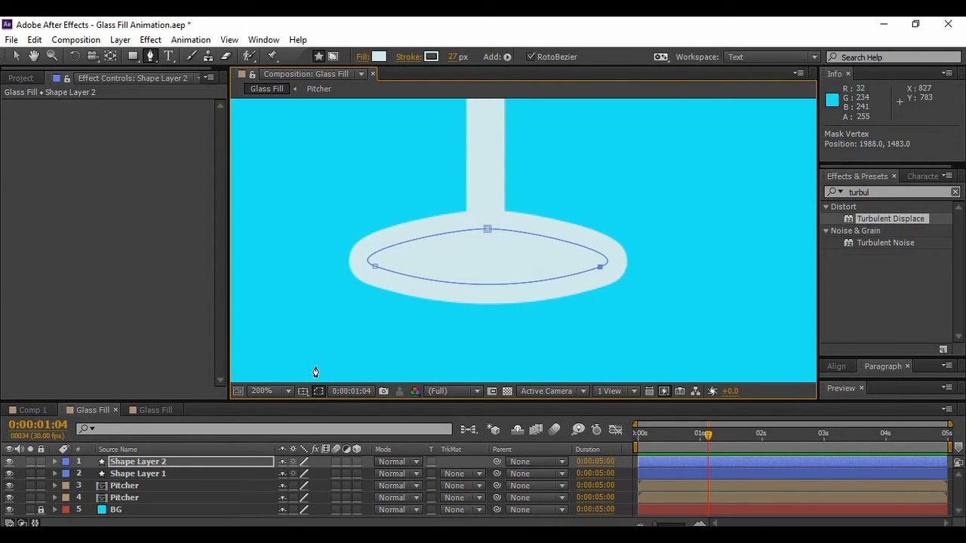
left_click(263, 393)
left_click(299, 136)
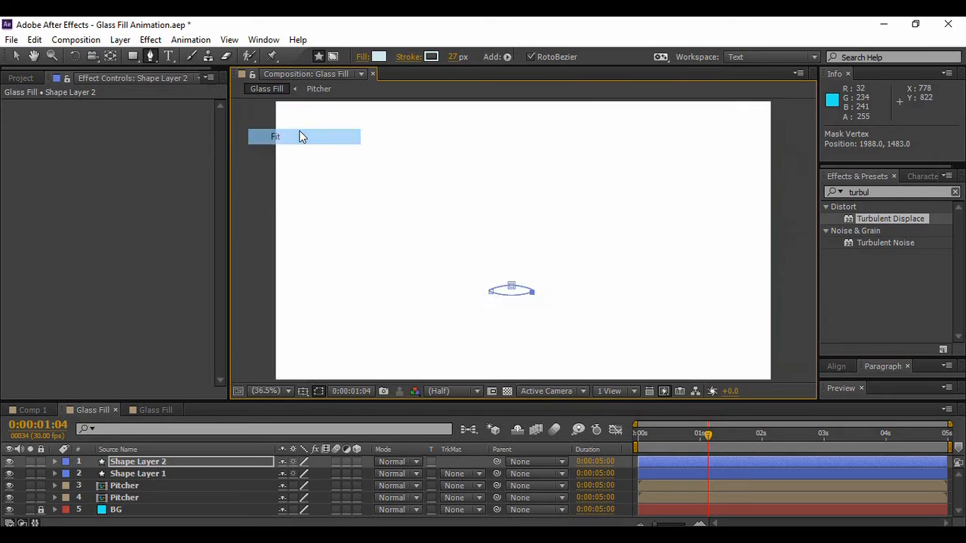
left_click(234, 519)
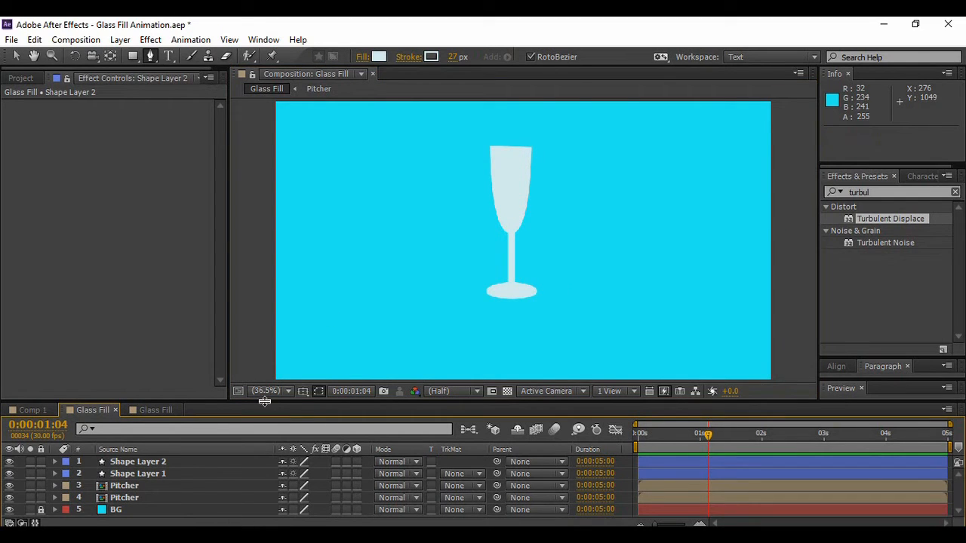
Step: Try scaling the glass base on Shape Layer 2 uniformly to 93%
left_click(165, 460)
key("s")
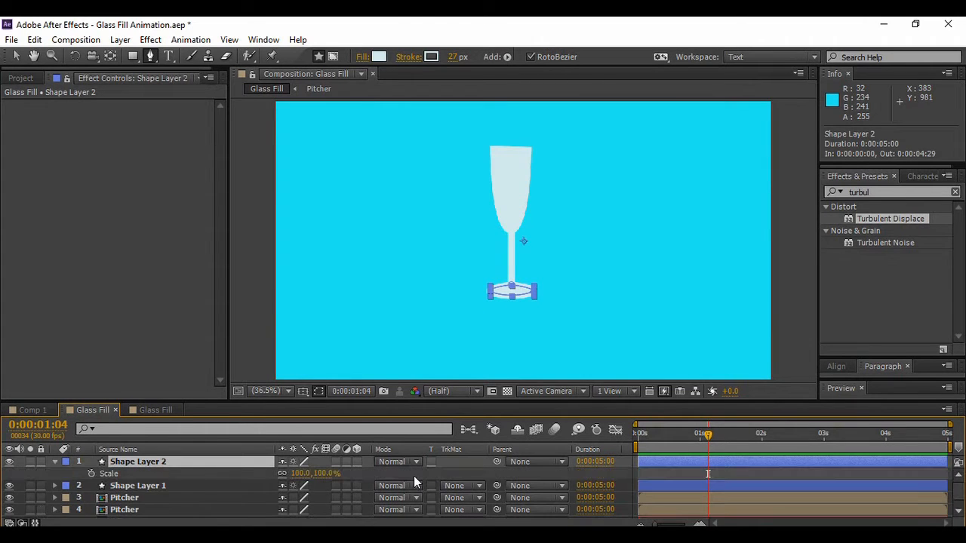
left_click_drag(325, 474, 318, 474)
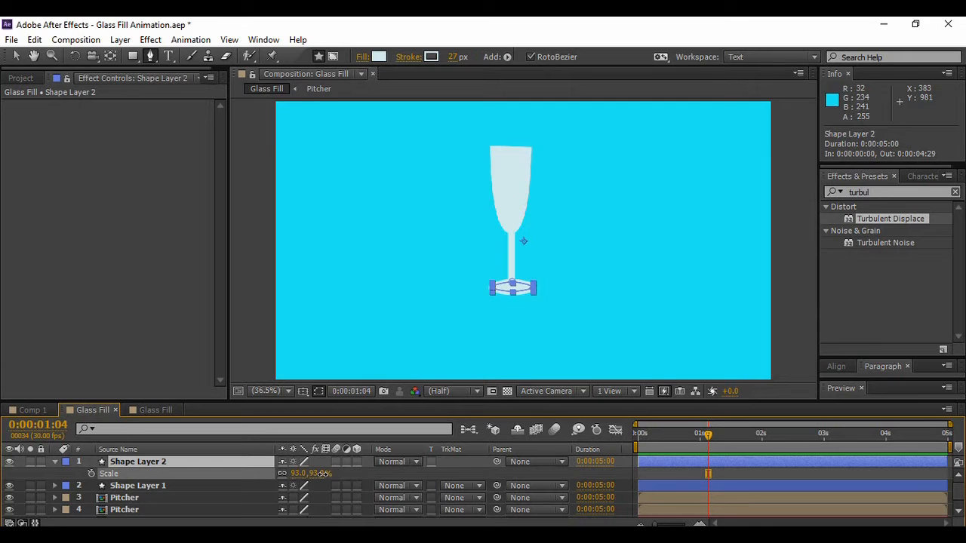
key("ctrl+z")
Step: Make the glass base slightly smaller beneath the stem and collapse the properties of Shape Layer 2
key("v")
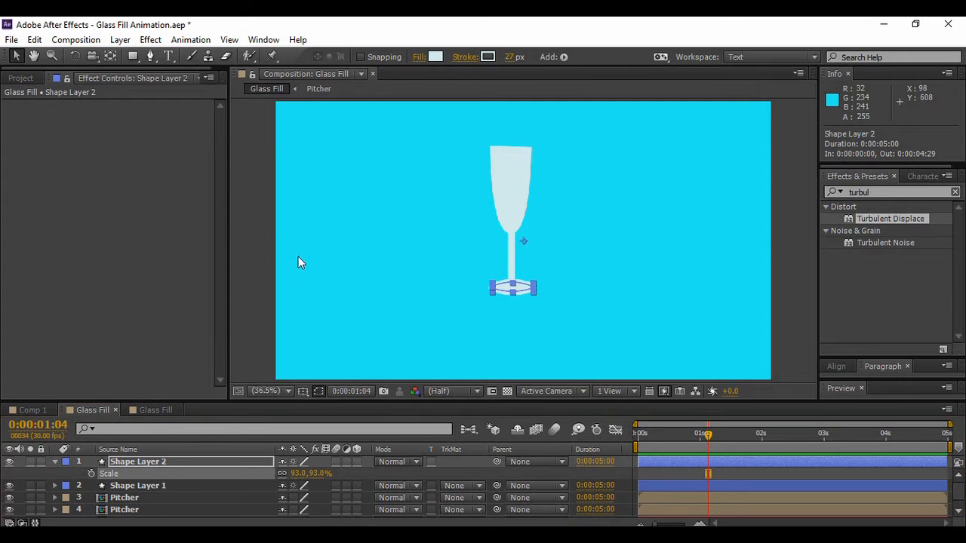
left_click(300, 258)
left_click(56, 462)
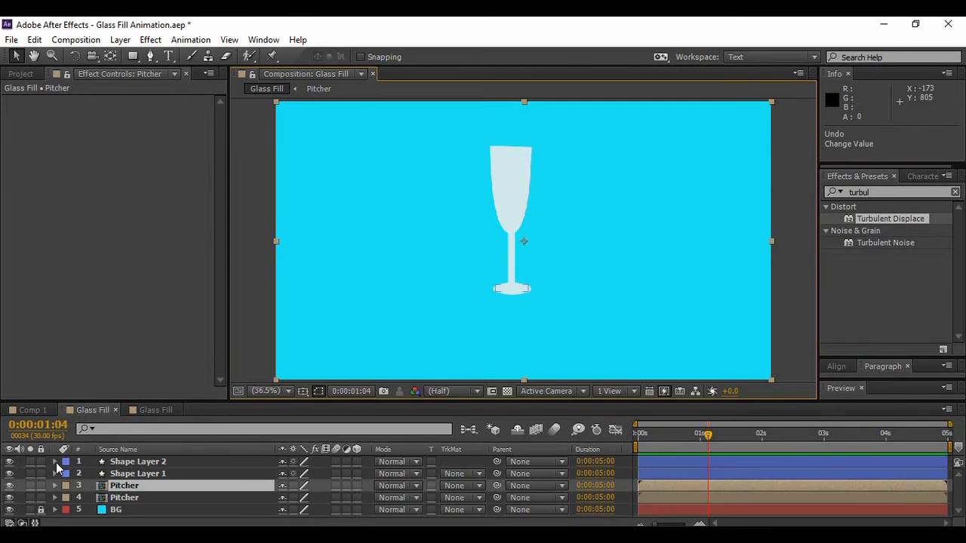
Step: Pre-compose Shape Layer 1 and Shape Layer 2 together into a new composition named Glass
left_click(211, 474)
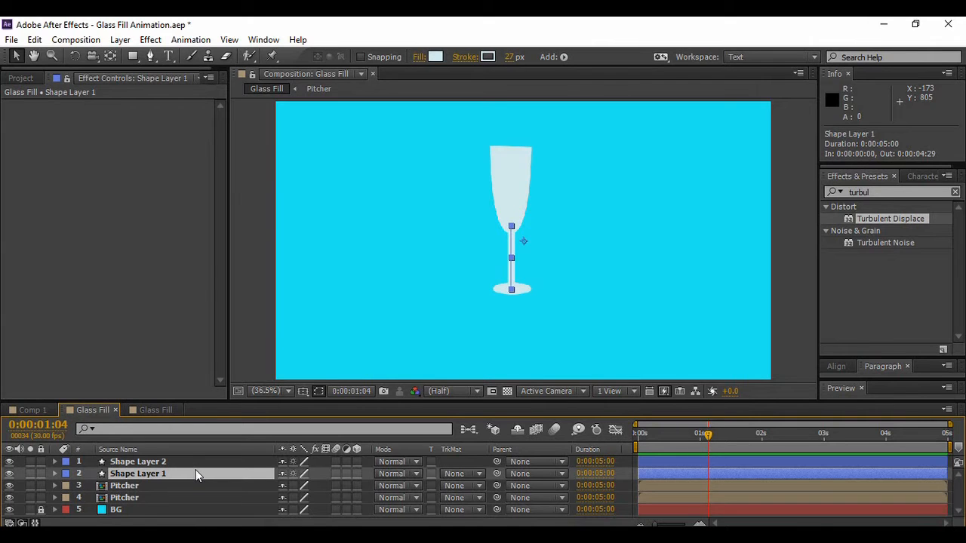
left_click(196, 461, "shift")
key("ctrl+shift+c")
type("Glas")
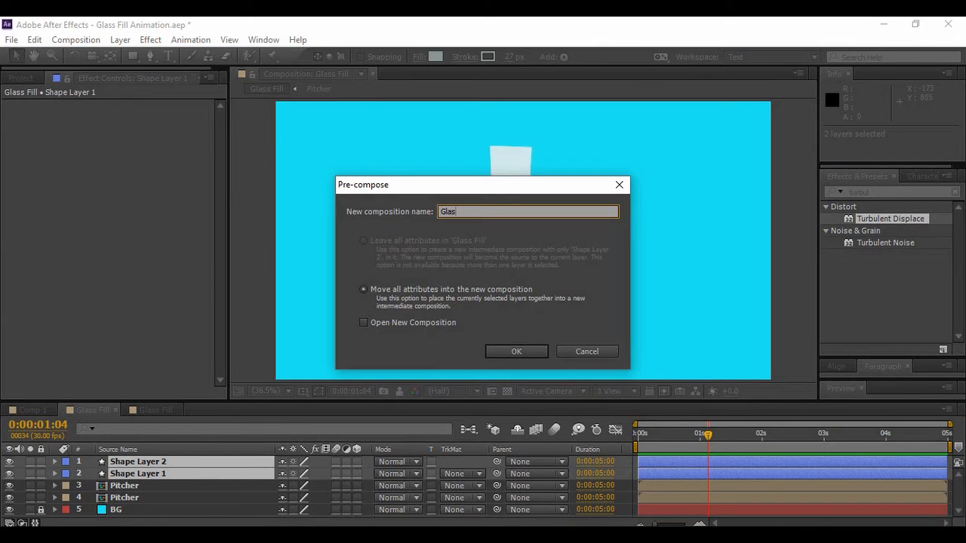
type("s")
key("Return")
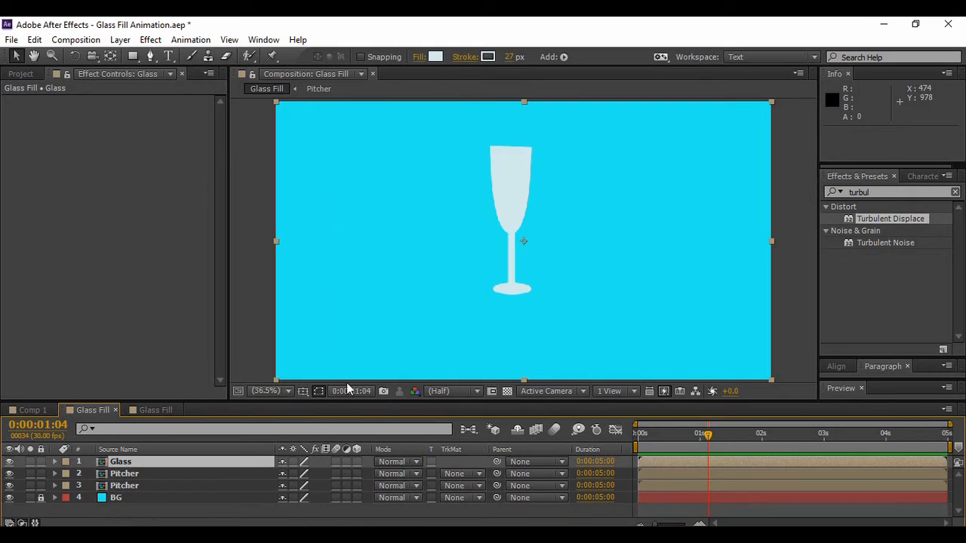
Step: Move the Glass layer beneath both Pitcher layers, just above BG, and deselect all layers
left_click_drag(213, 460, 210, 492)
left_click(204, 516)
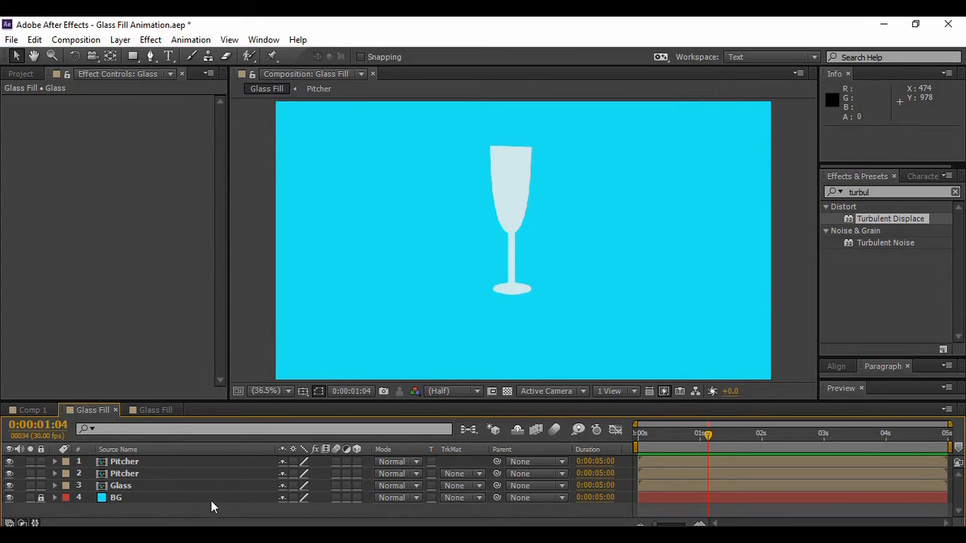
left_click(164, 461)
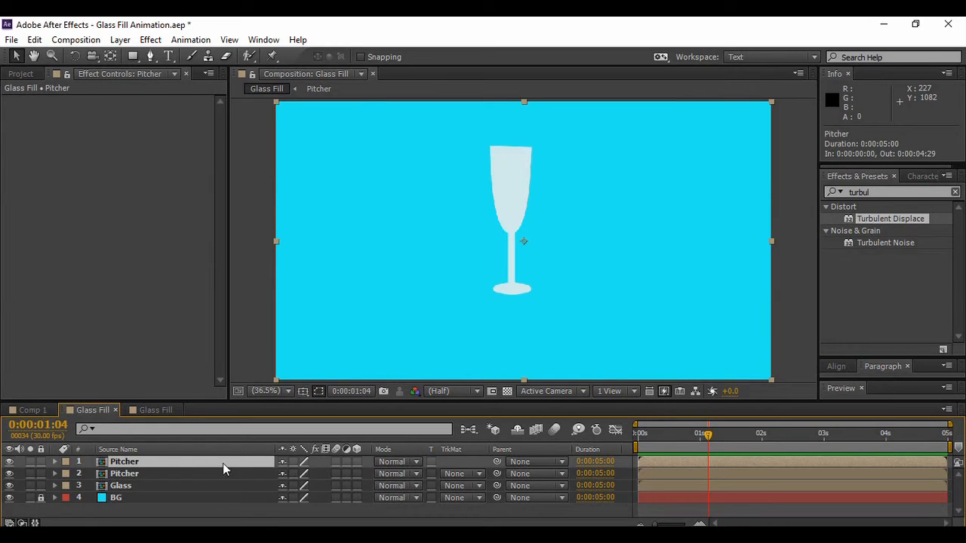
left_click(216, 513)
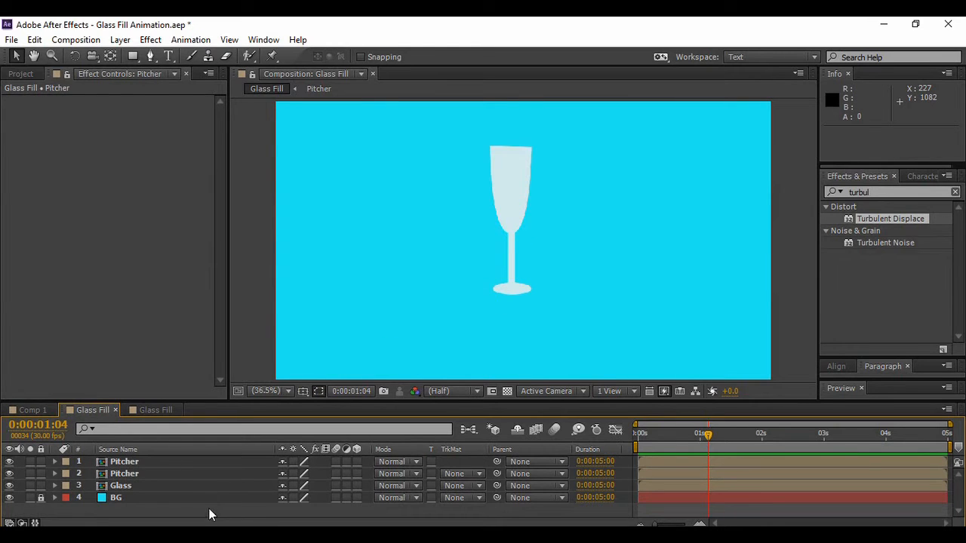
Step: Activate the Rectangle tool and set the shape stroke to None, leaving the stroke color as it is
left_click(133, 57)
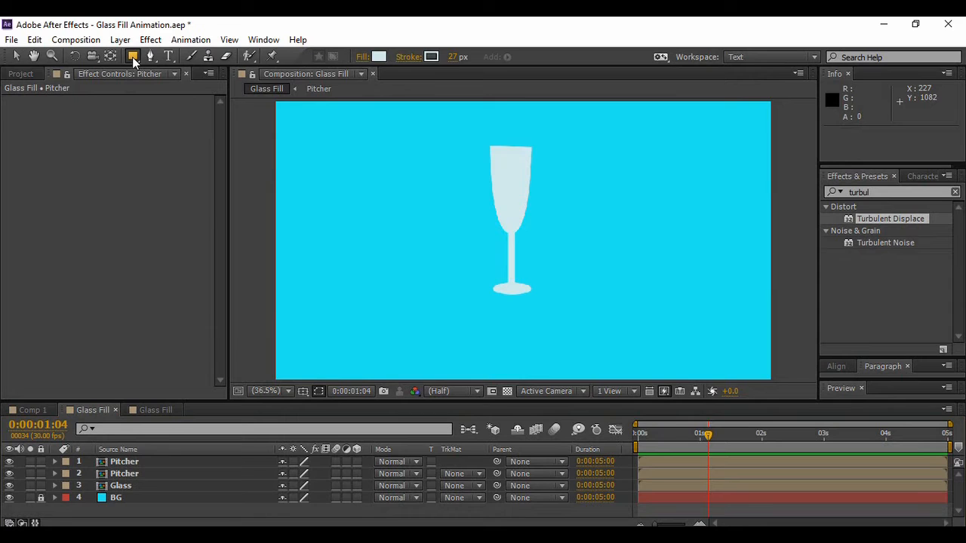
left_click(436, 58)
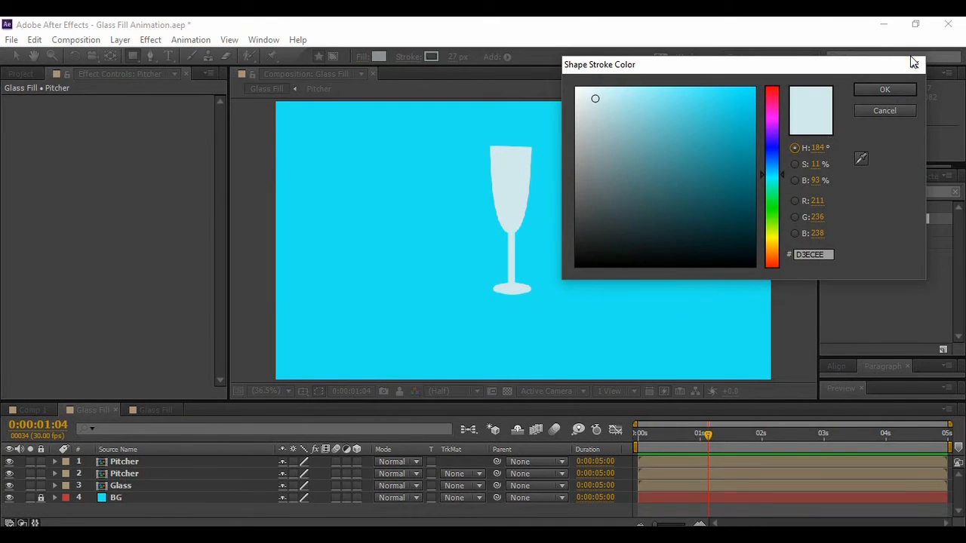
left_click(915, 64)
left_click(406, 57)
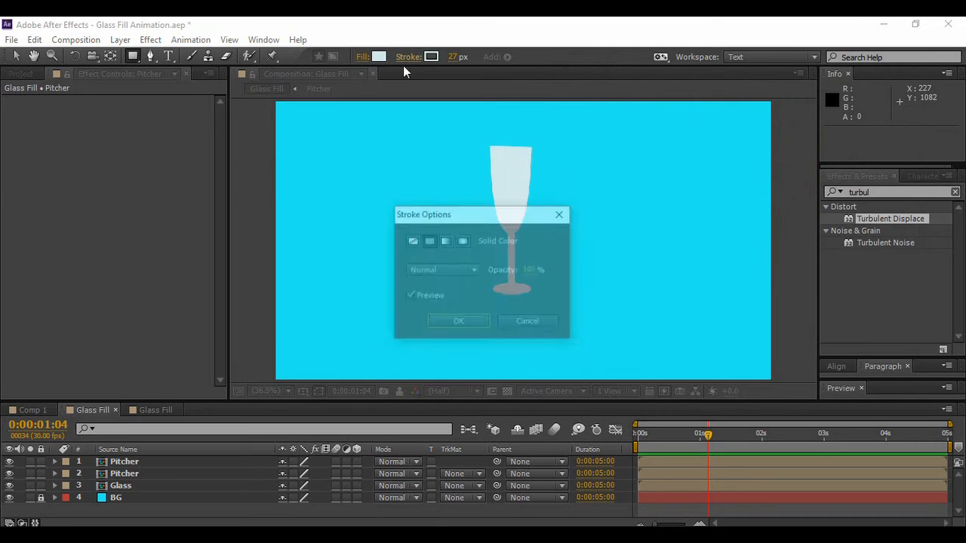
left_click(411, 242)
left_click(452, 323)
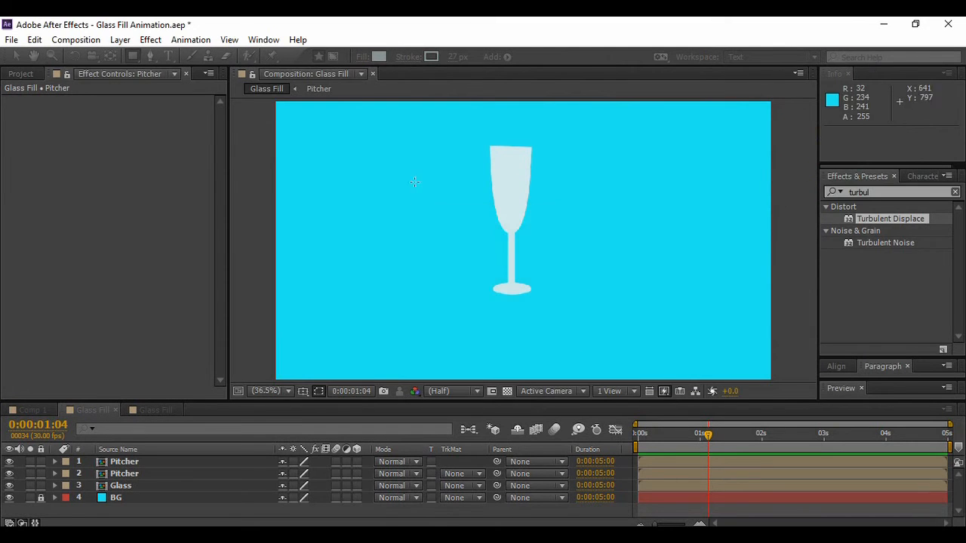
Step: Set the shape fill color to yellow F5D129
left_click(380, 57)
left_click_drag(785, 256, 780, 242)
left_click_drag(690, 92, 724, 94)
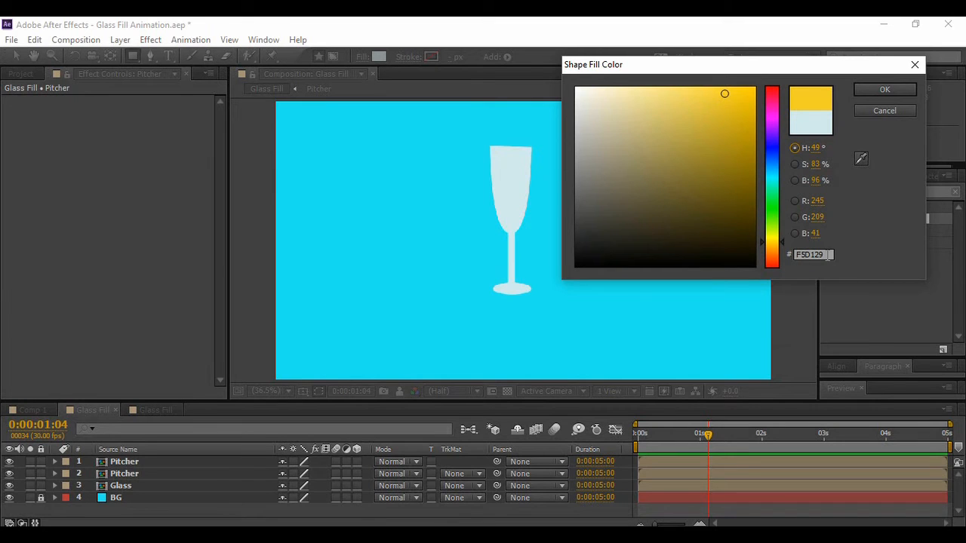
left_click(876, 90)
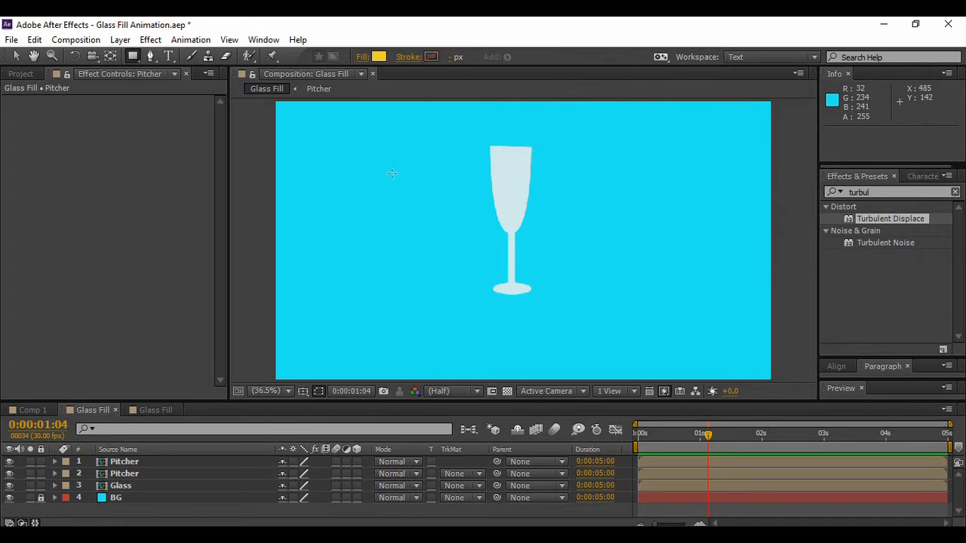
Step: Draw a wide yellow rectangle of about 1804 by 666 px covering the glass from below its rim, and collapse the layer's properties
mouse_move(296, 164)
left_mouse_down()
mouse_move(377, 228)
mouse_move(430, 252)
mouse_move(511, 269)
mouse_move(664, 277)
left_mouse_up()
left_click_drag(712, 297, 761, 336)
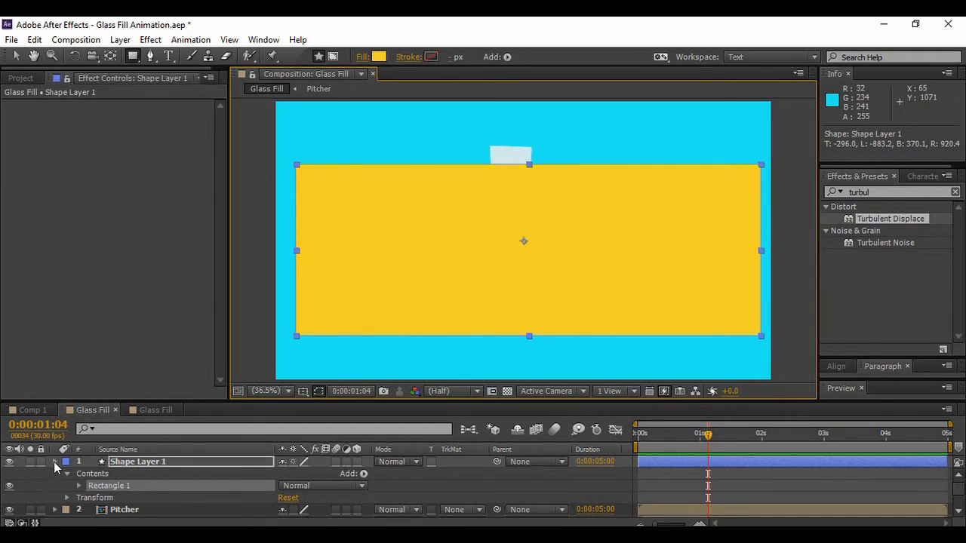
left_click(54, 462)
Step: Add a Position keyframe to Shape Layer 1 at 0:00:00:29
left_click_drag(709, 435, 700, 439)
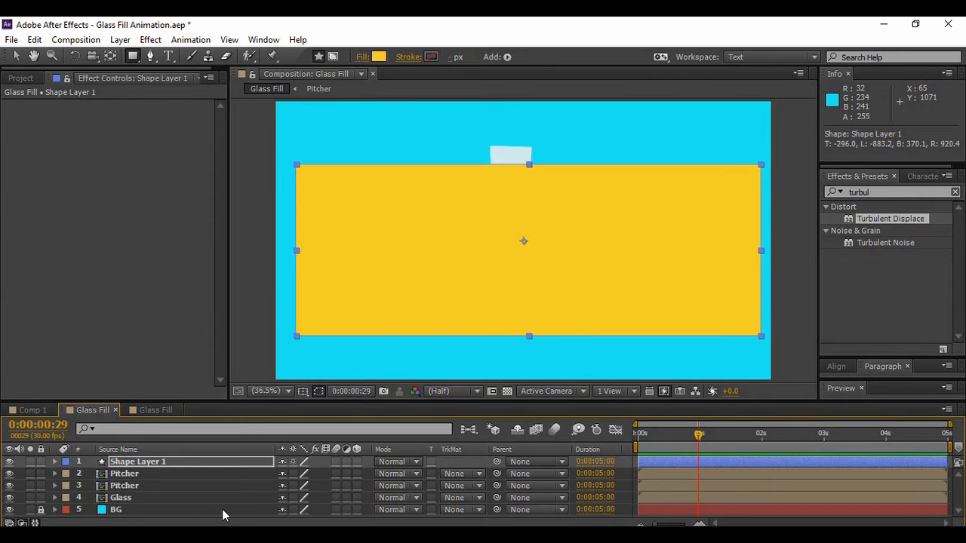
key("p")
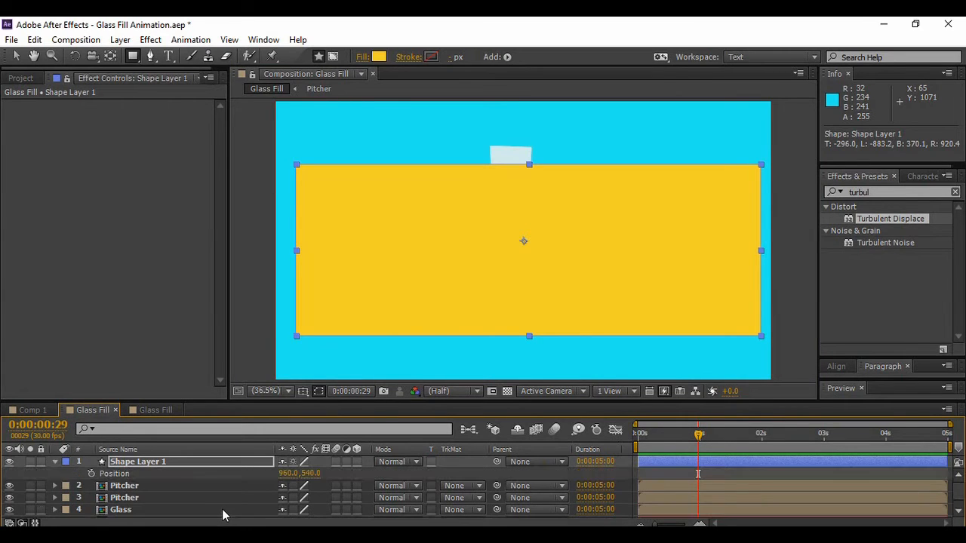
left_click(91, 473)
Step: At 0:00:00:00, move the yellow rectangle straight down below the frame to about 954.5, 1625.5 as the starting Position keyframe
left_click_drag(697, 435, 631, 445)
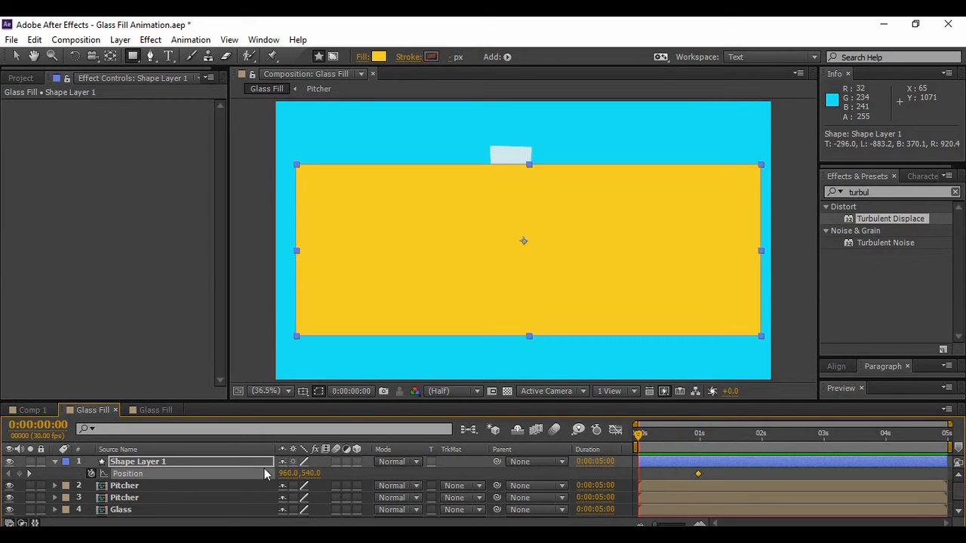
left_click(14, 58)
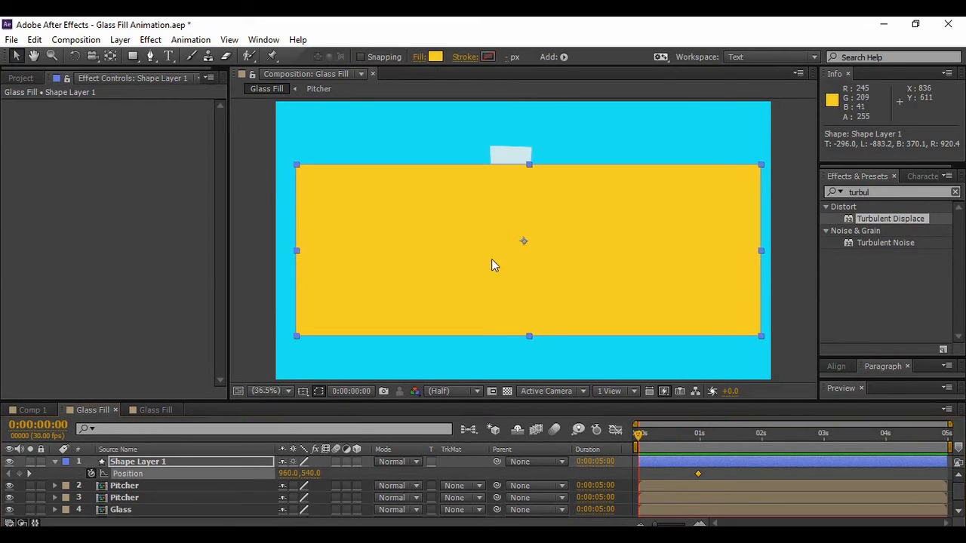
left_click_drag(523, 242, 535, 381)
left_click_drag(567, 424, 567, 505)
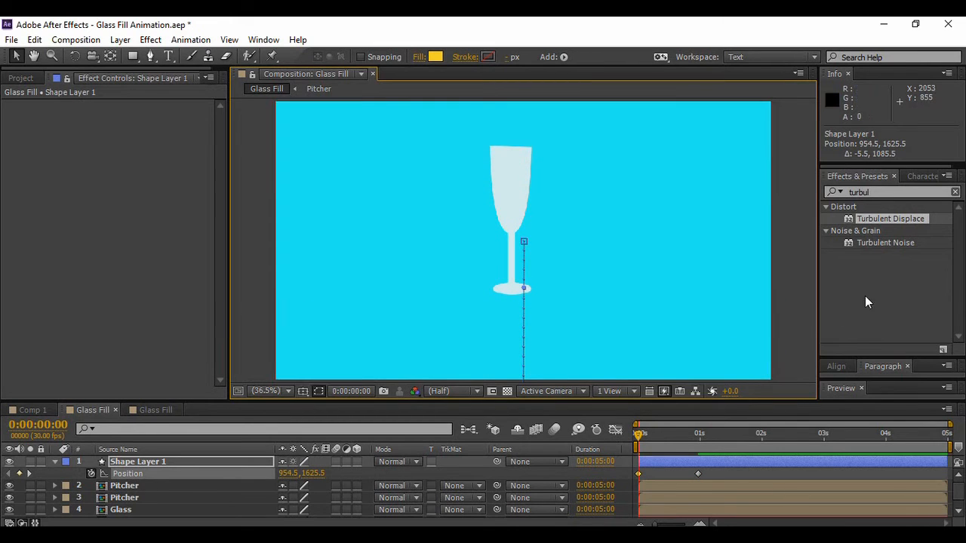
Step: Enlarge the Preview panel to expose the playback controls and apply the Turbulent Displace effect to Shape Layer 1
left_click(862, 386)
left_click_drag(892, 356, 891, 279)
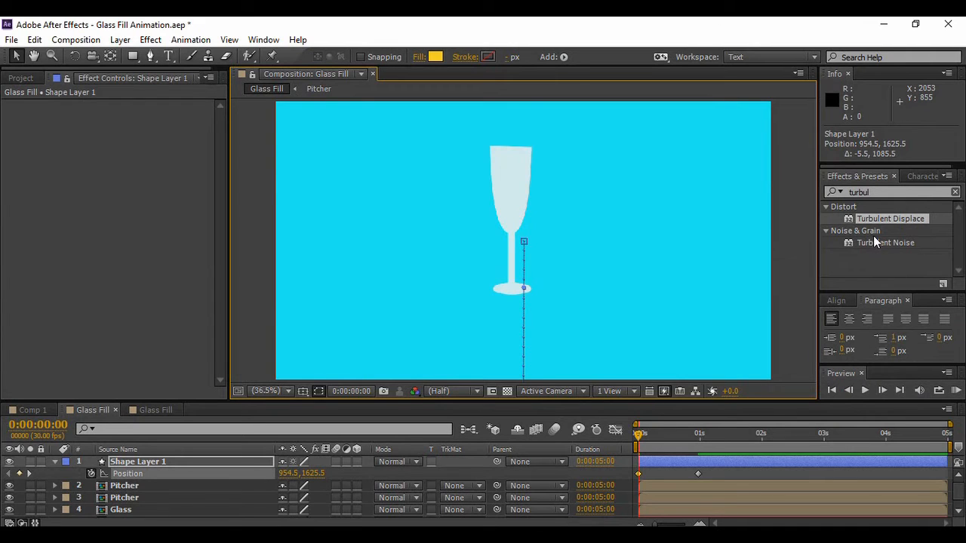
left_click_drag(871, 220, 201, 460)
Step: At 0:00:00:22, set the Turbulent Displace Amount to 132 and Size to 22, and play the animation from the start
left_click_drag(641, 439, 685, 445)
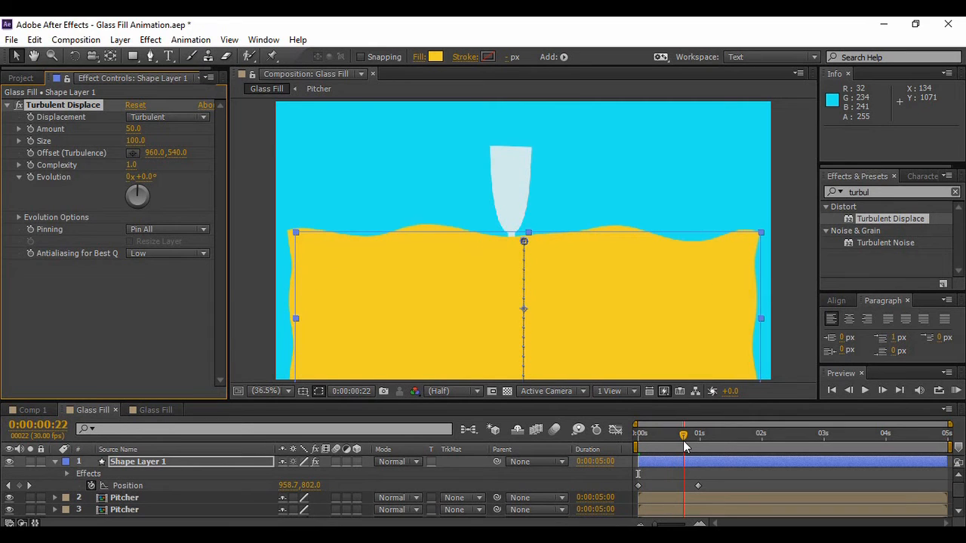
left_click_drag(130, 132, 78, 142)
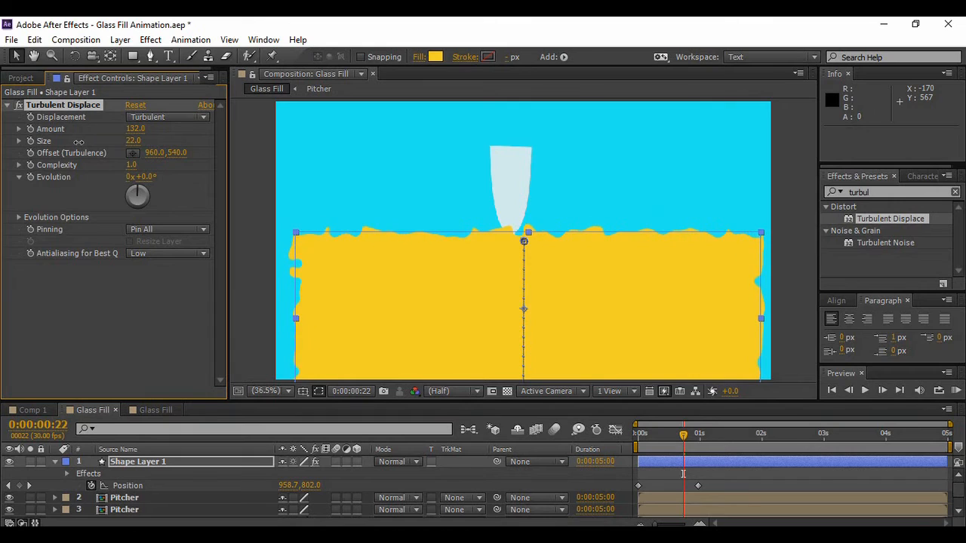
left_click(175, 299)
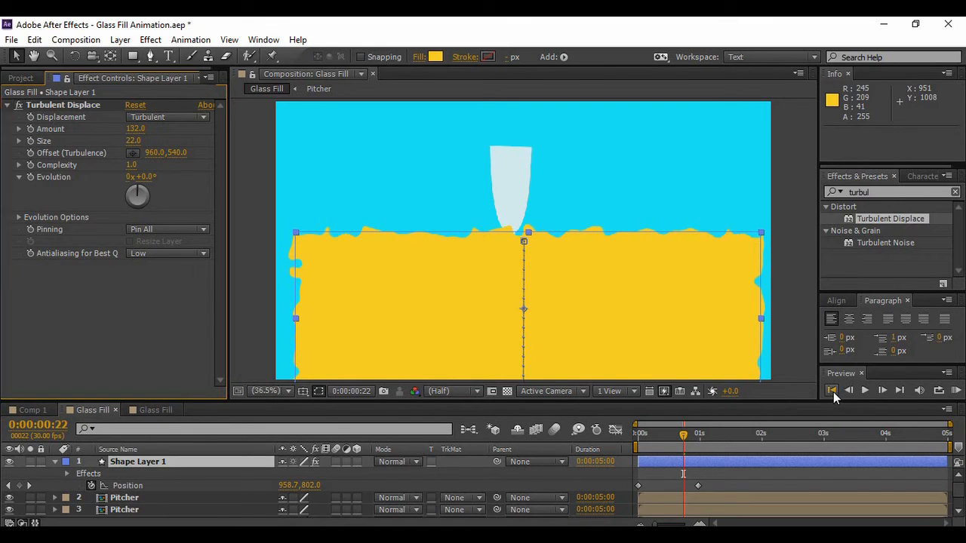
left_click(832, 391)
left_click(865, 390)
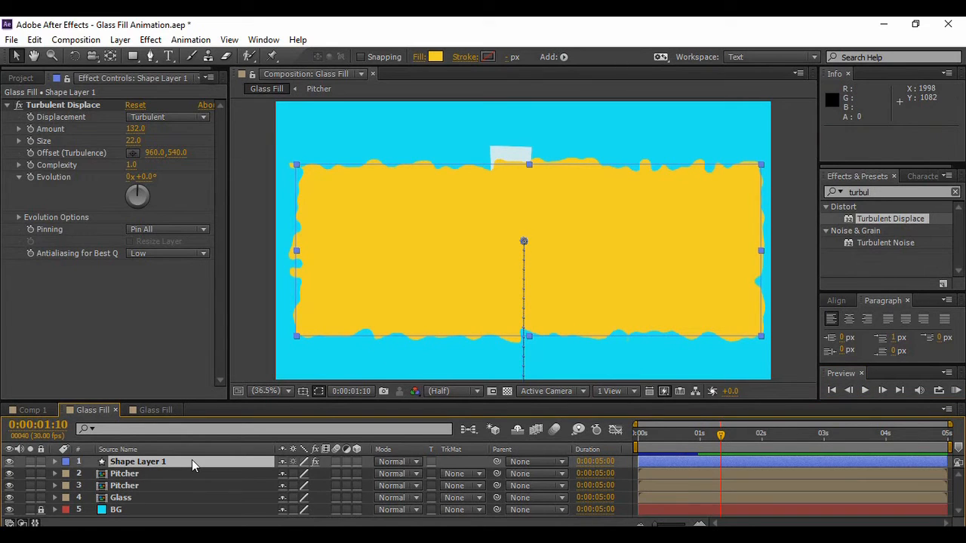
Step: Move Shape Layer 1 between the two Pitcher layers and set its track matte to Alpha Matte "Pitcher"
left_click_drag(192, 461, 194, 478)
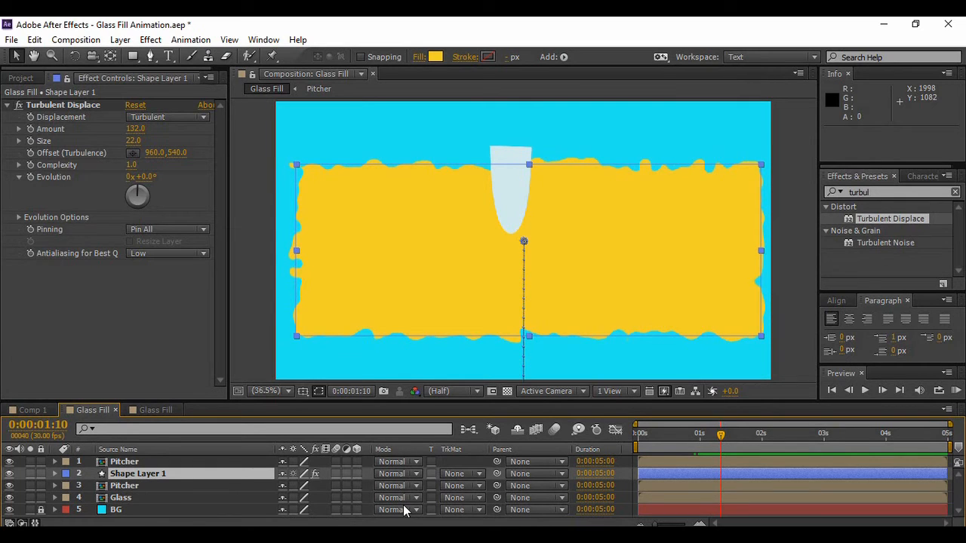
left_click(476, 475)
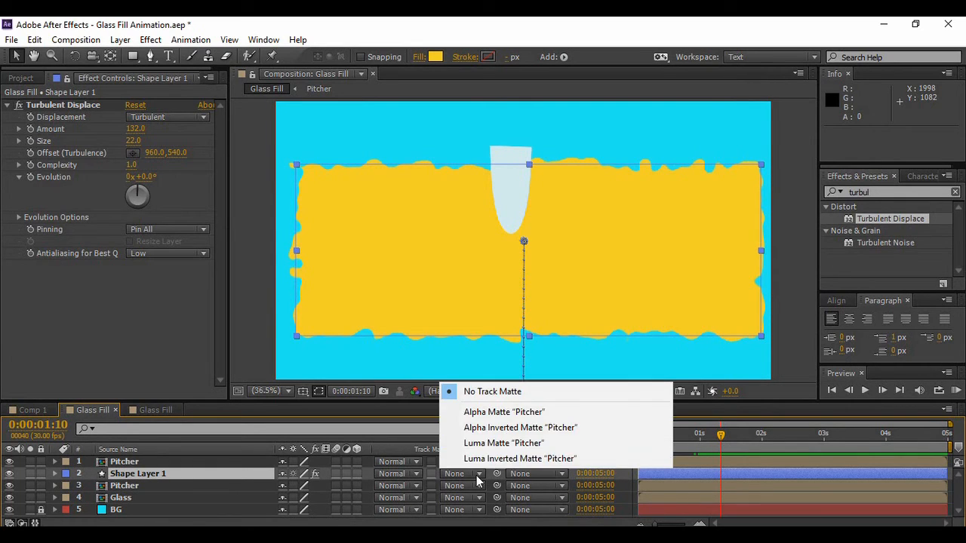
left_click(488, 413)
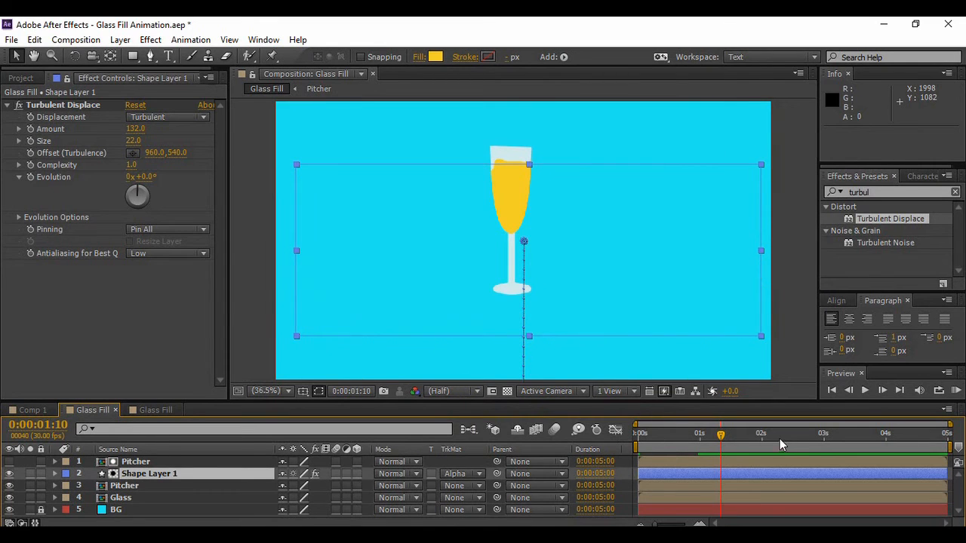
left_click(718, 360)
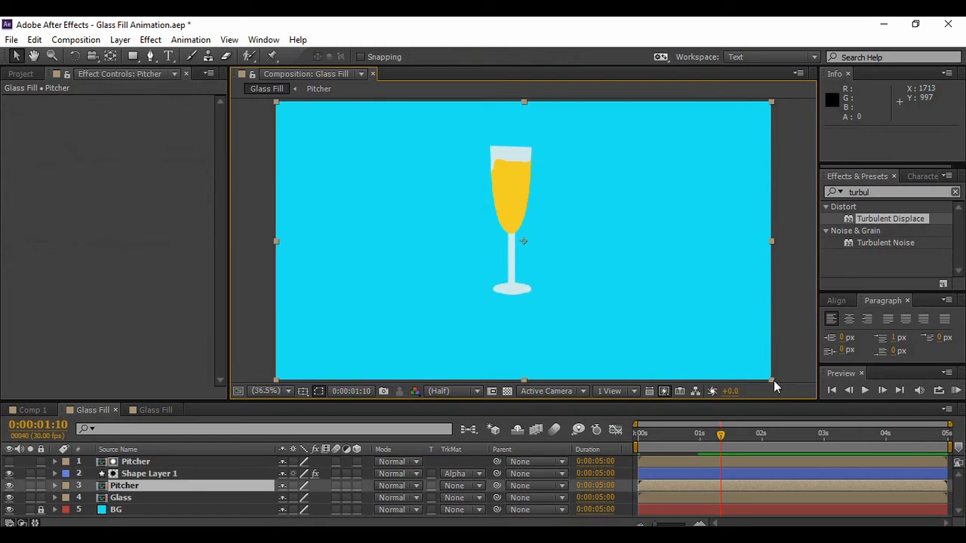
Step: Play the glass fill animation from the first frame and stop it
left_click(831, 390)
left_click(865, 391)
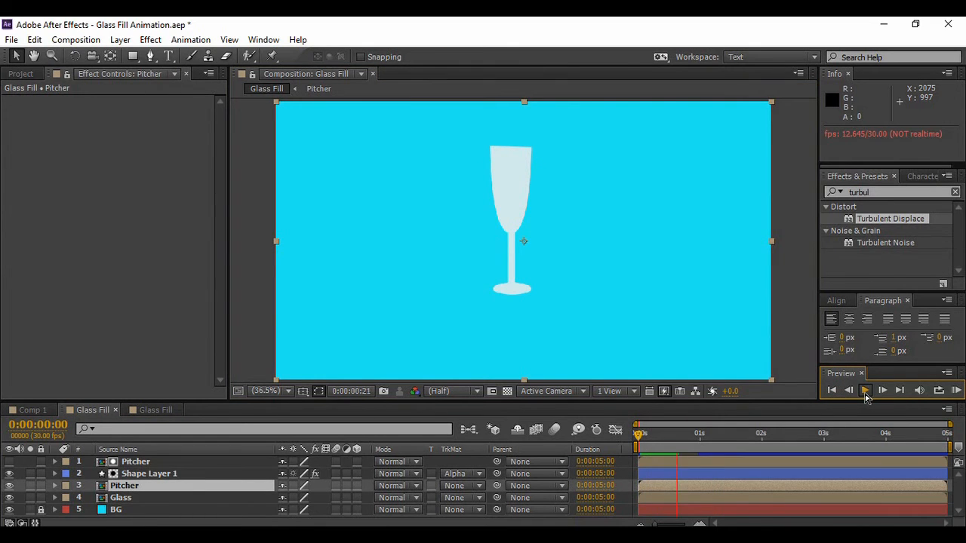
left_click(864, 393)
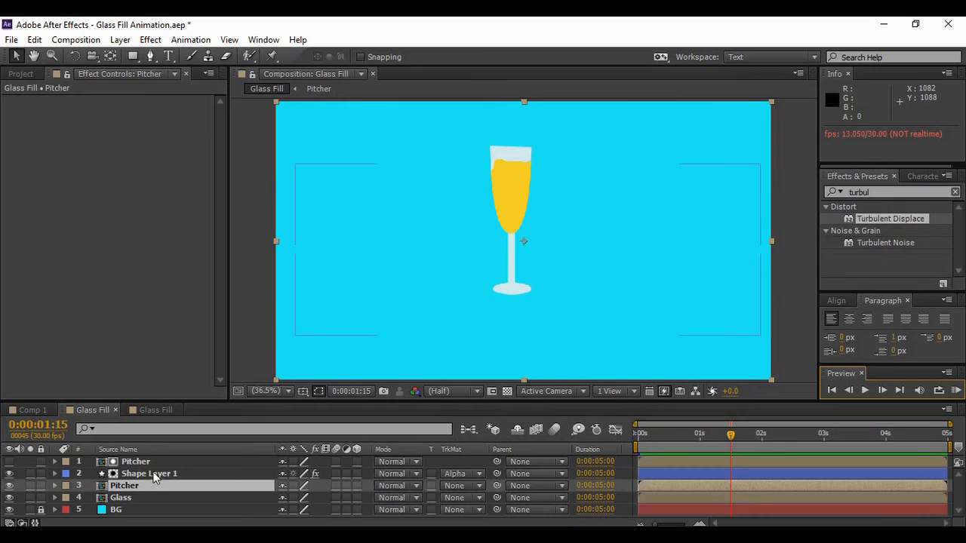
Step: Pre-compose both Pitcher layers, Shape Layer 1 and Glass together into a new composition named Animation
left_click(151, 463)
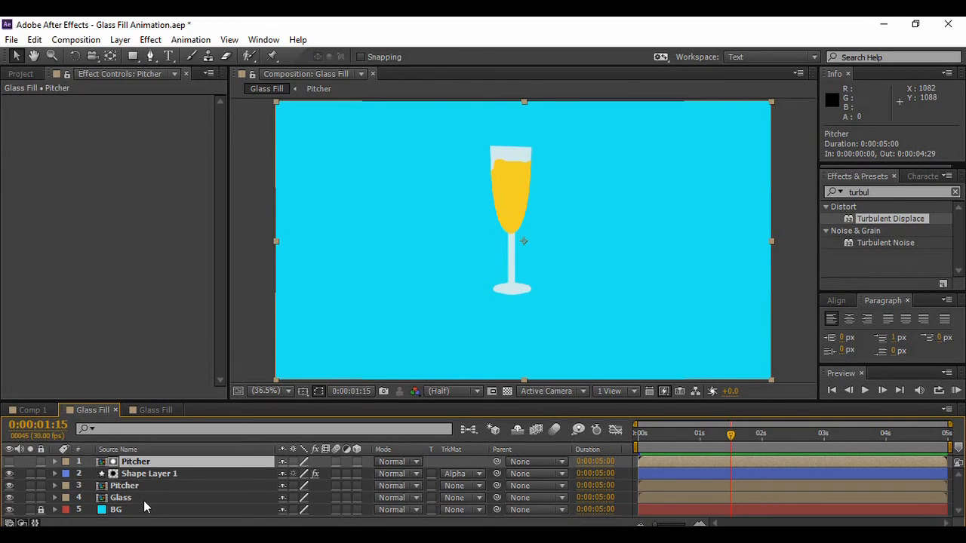
left_click(143, 496, "shift")
right_click(143, 494)
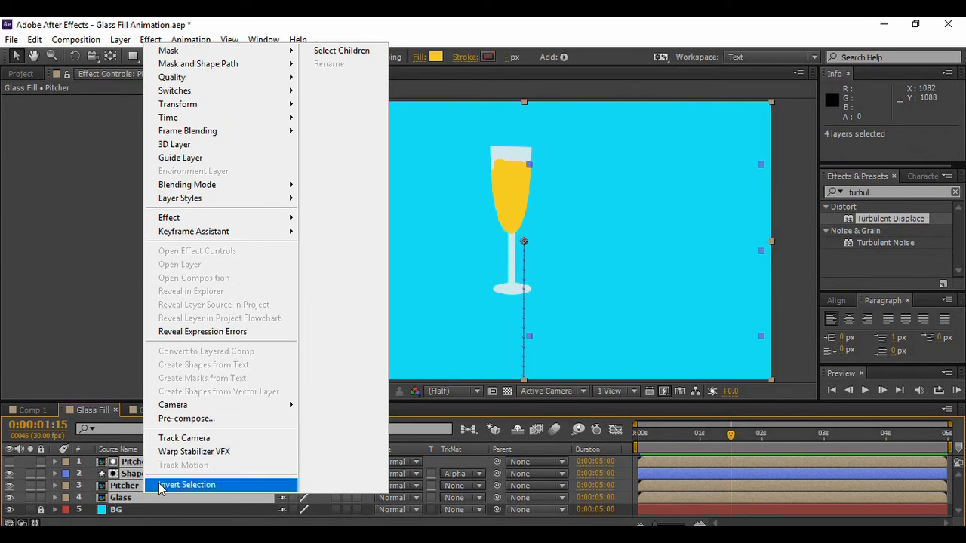
left_click(211, 418)
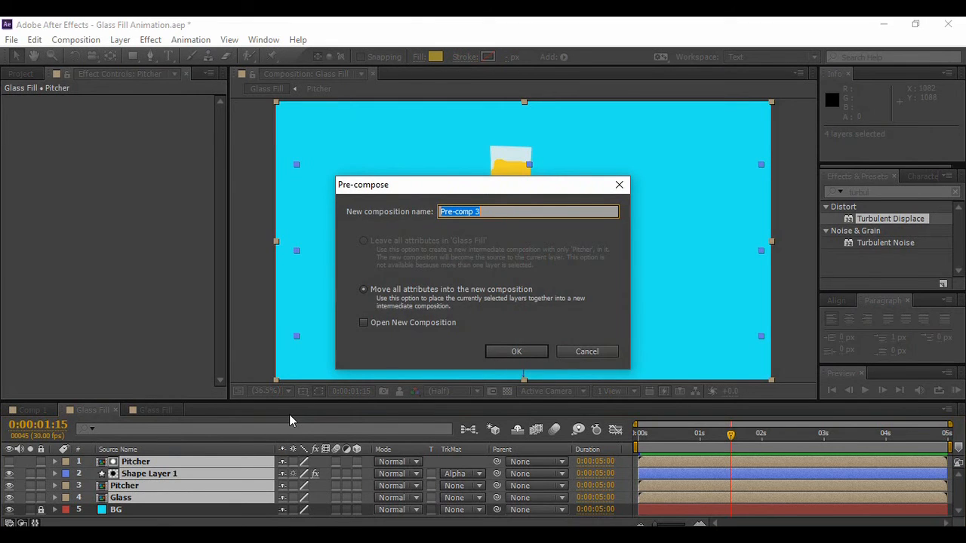
type("A")
type("mation")
key("Return")
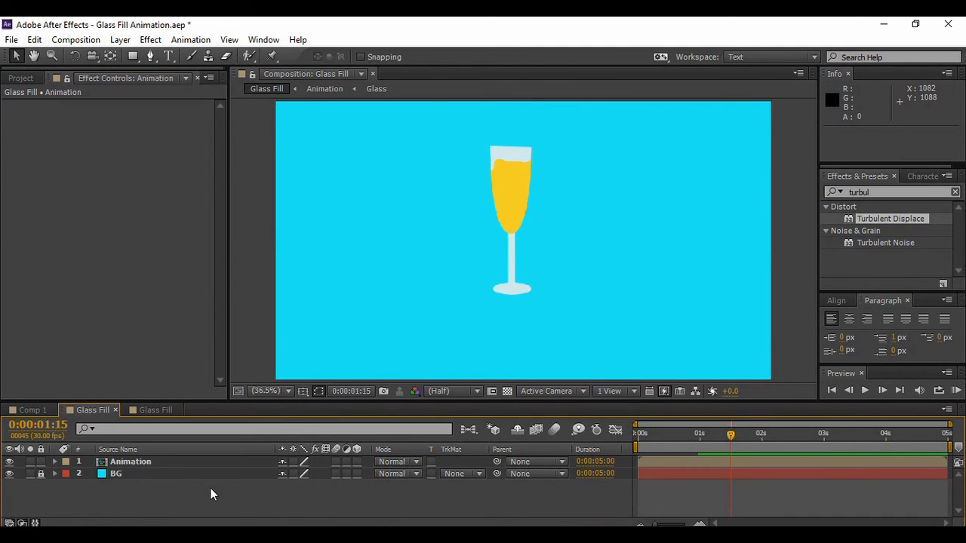
Step: Activate the Pen tool with the shape fill set to Solid Color and the stroke set to None
left_click(147, 57)
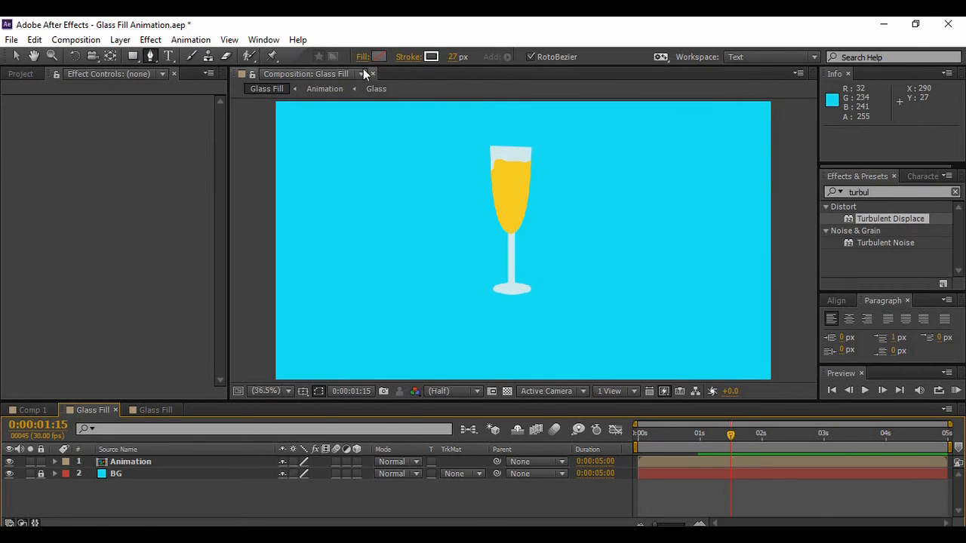
left_click(364, 58)
left_click(429, 240)
left_click(456, 323)
left_click(414, 59)
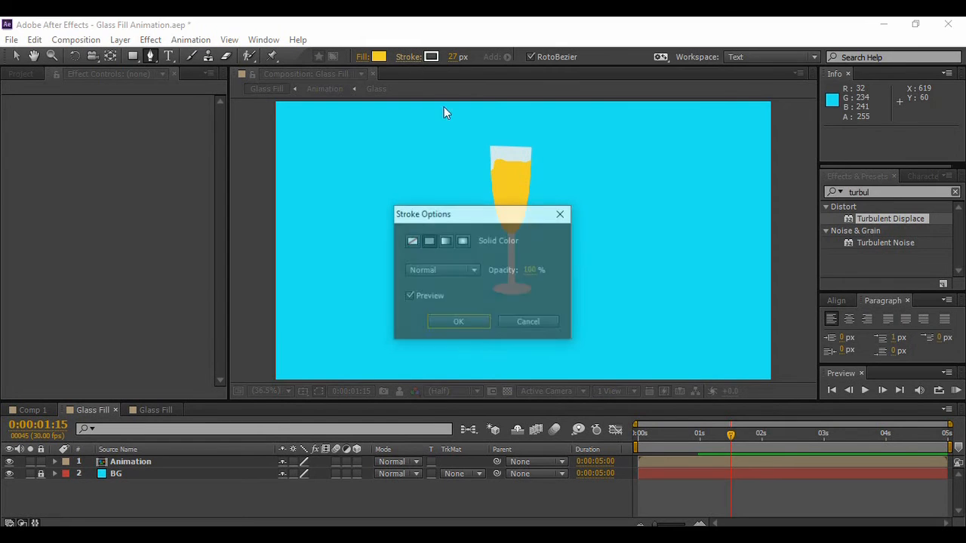
left_click(413, 241)
left_click(450, 321)
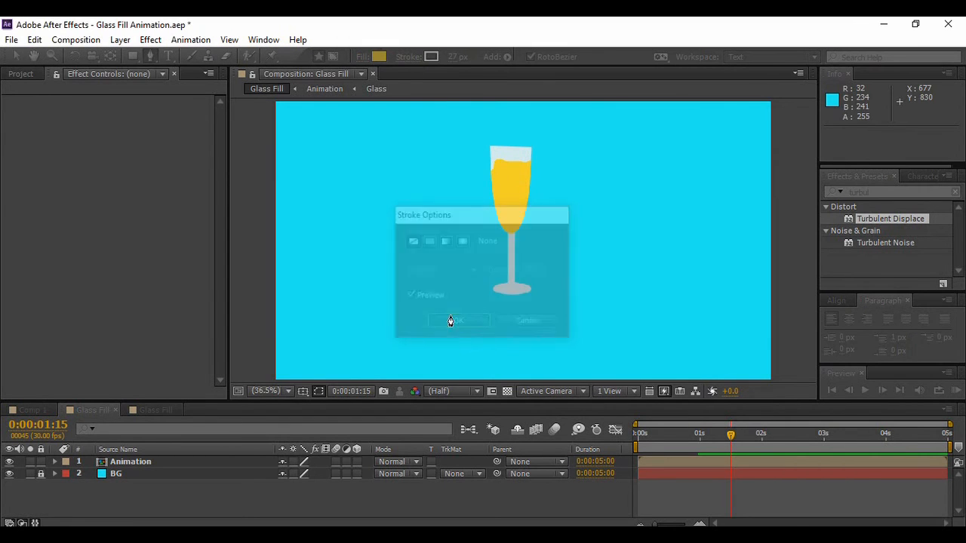
Step: Set the shape fill color to near-white F9F9F9
left_click(379, 57)
left_click(602, 95)
left_click_drag(602, 95, 575, 90)
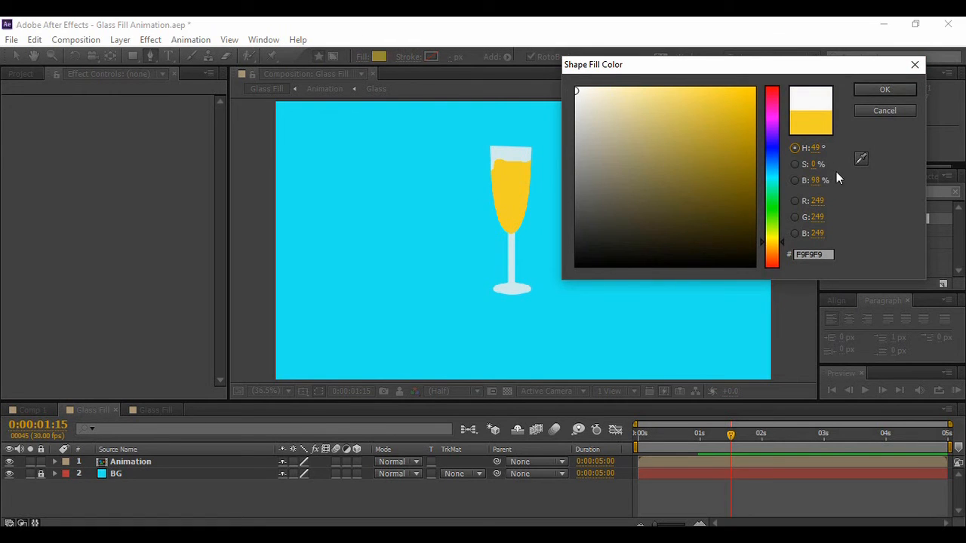
left_click(883, 90)
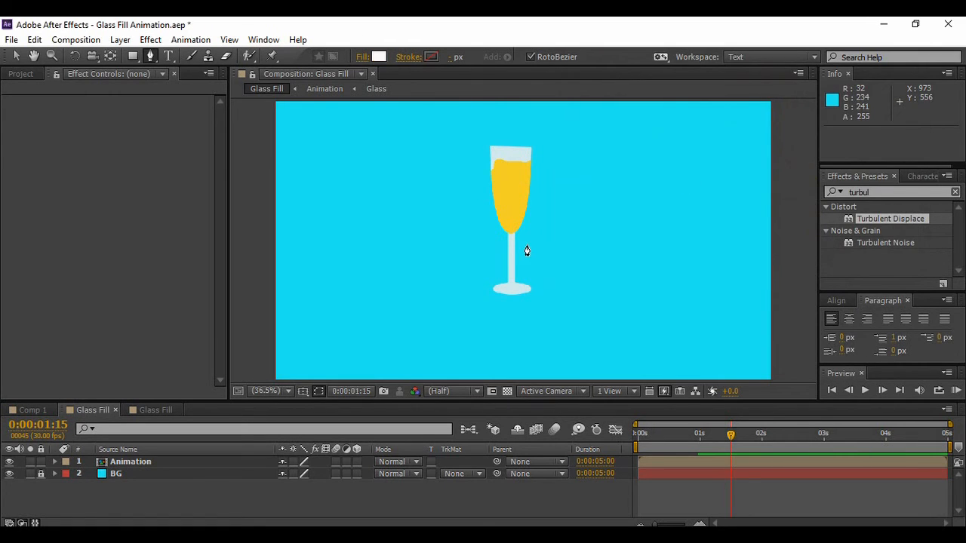
Step: Draw a small, narrow closed highlight shape on the left side of the glass bowl, over the yellow liquid
left_click(499, 201)
left_click(504, 218)
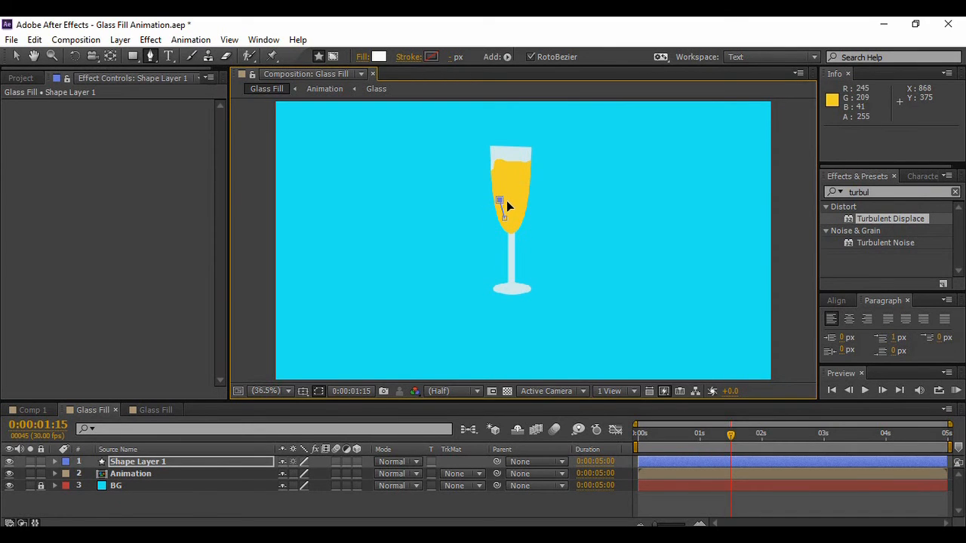
left_click(491, 215)
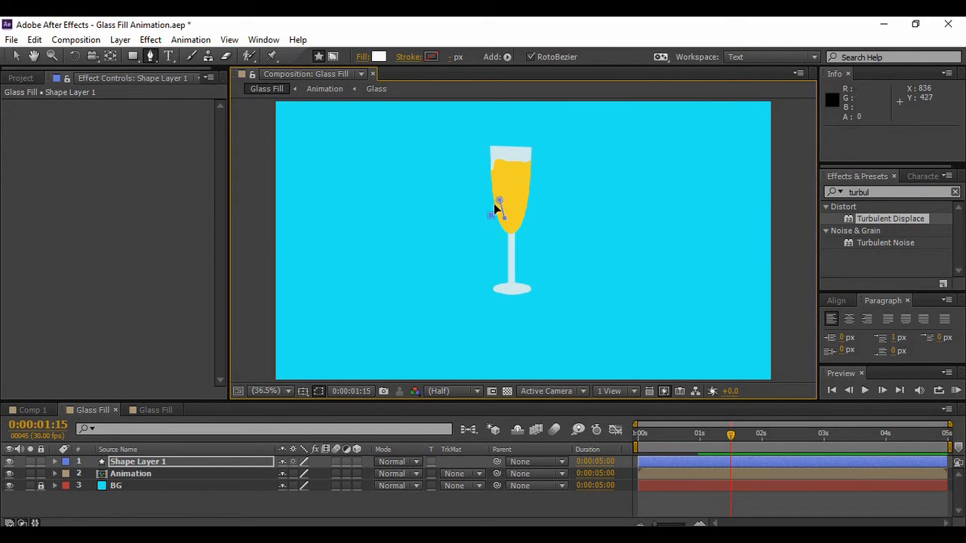
left_click(499, 199)
Step: Reshape the white highlight on Shape Layer 1 into a long, thin slanted sliver following the left side of the glass bowl
left_click(149, 462)
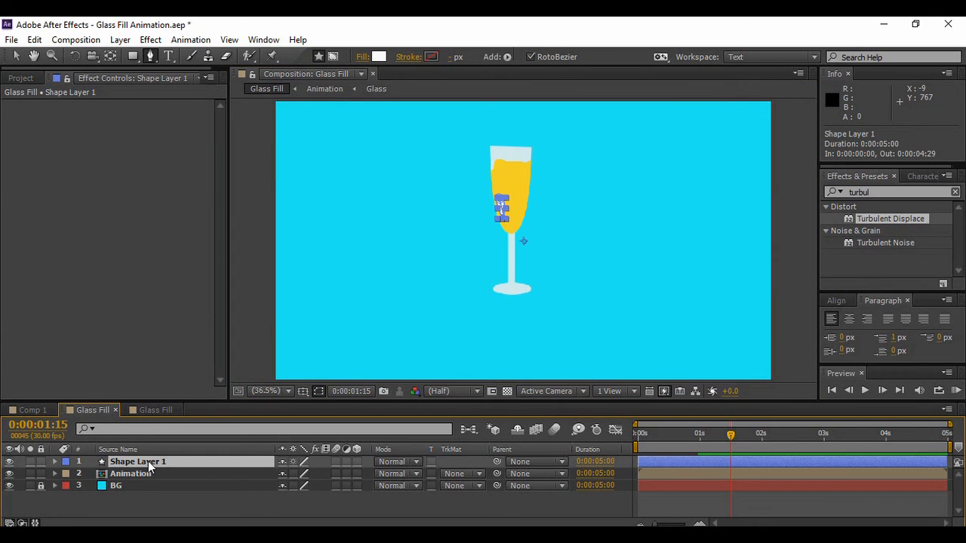
key("period")
key("period")
key("period")
key("period")
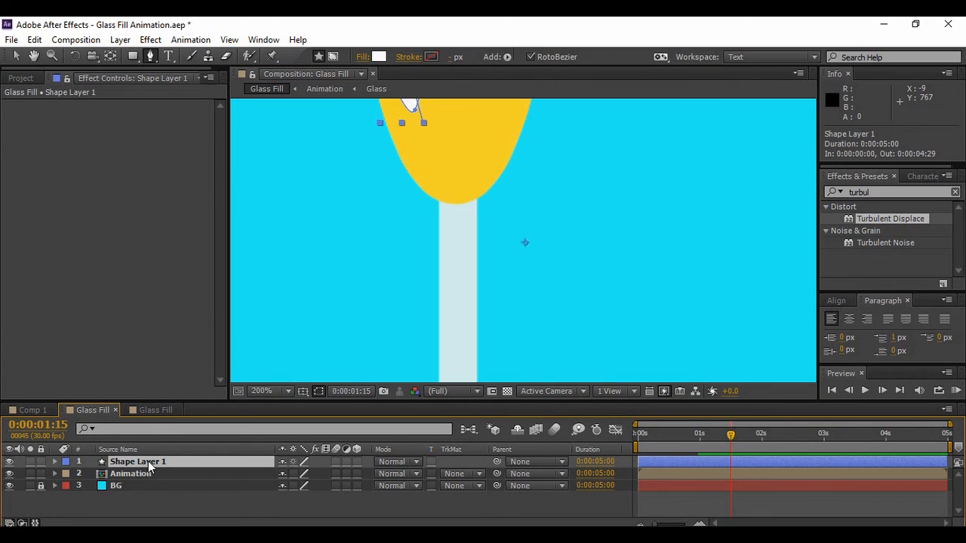
left_click(34, 56)
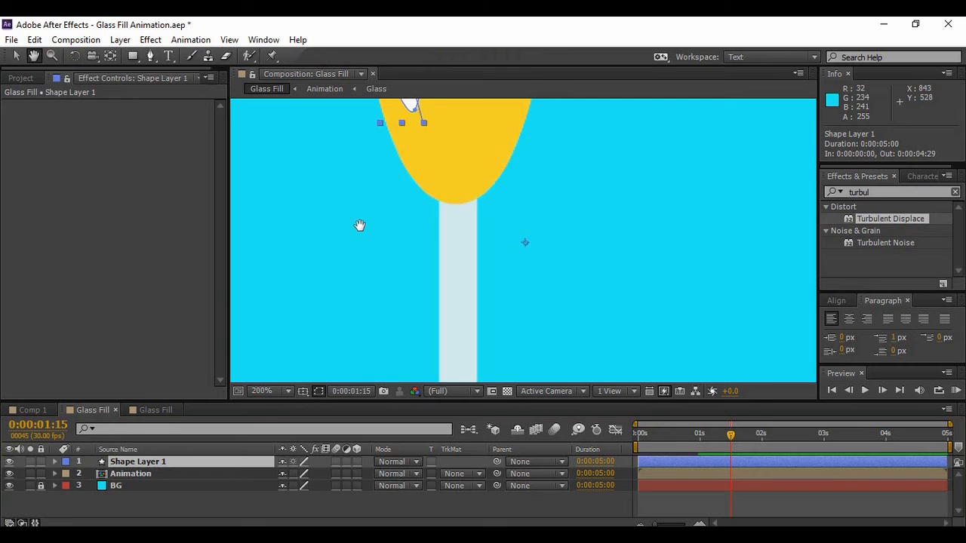
left_click_drag(359, 225, 384, 350)
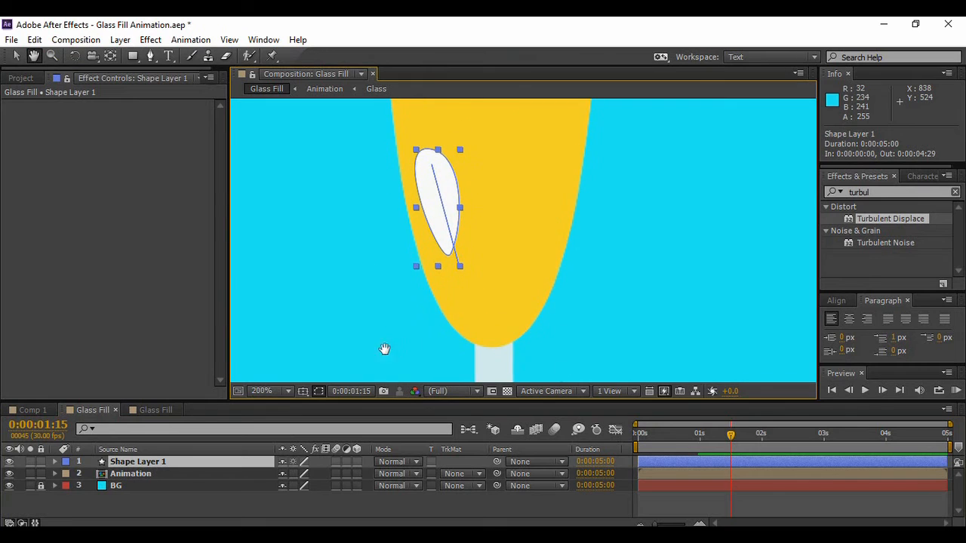
left_click(152, 54)
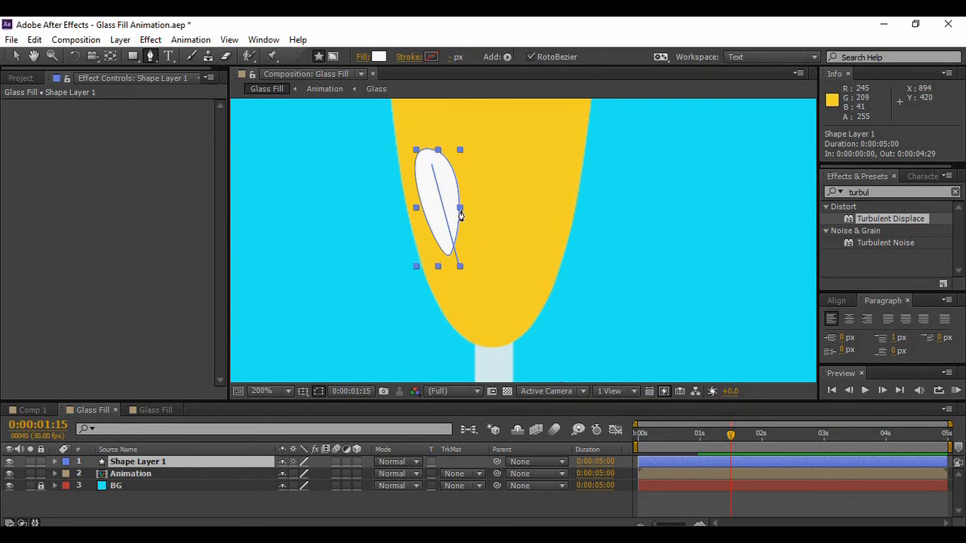
key("F2")
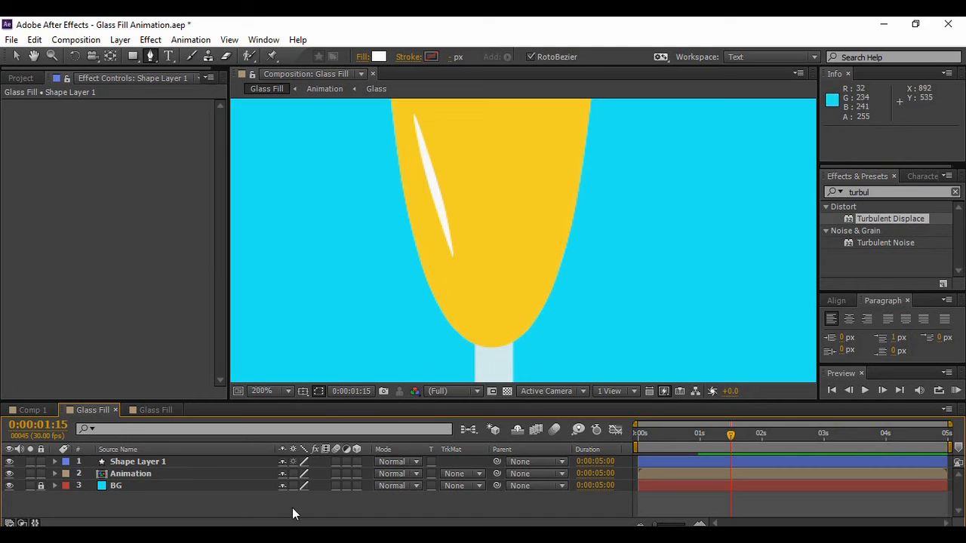
left_click(262, 392)
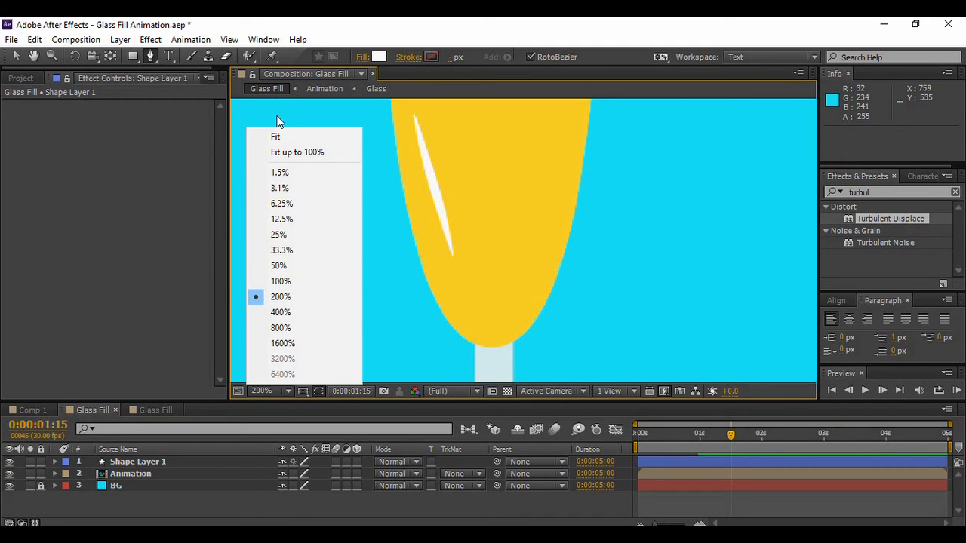
left_click(276, 136)
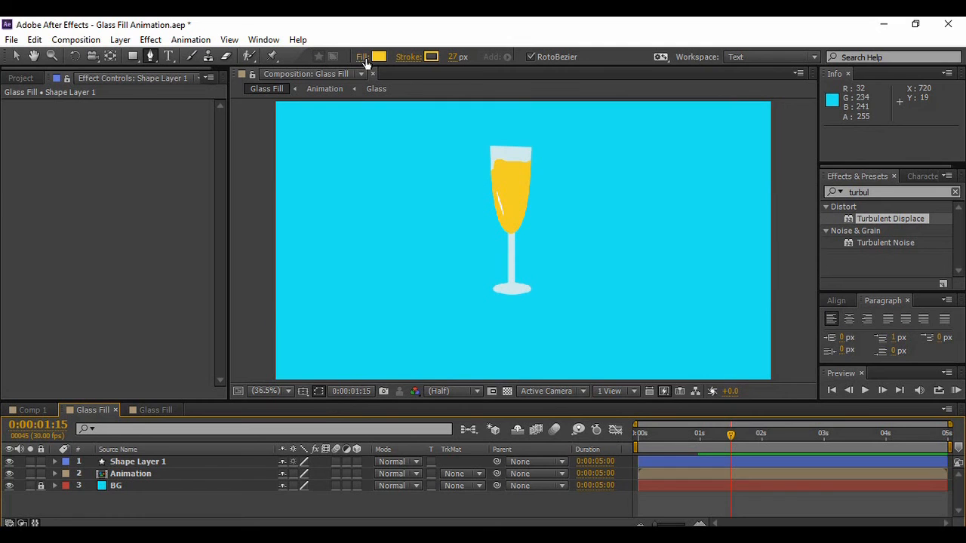
Step: Set the shape fill to None and the shape stroke color to yellow F5D129
left_click(364, 58)
left_click(411, 240)
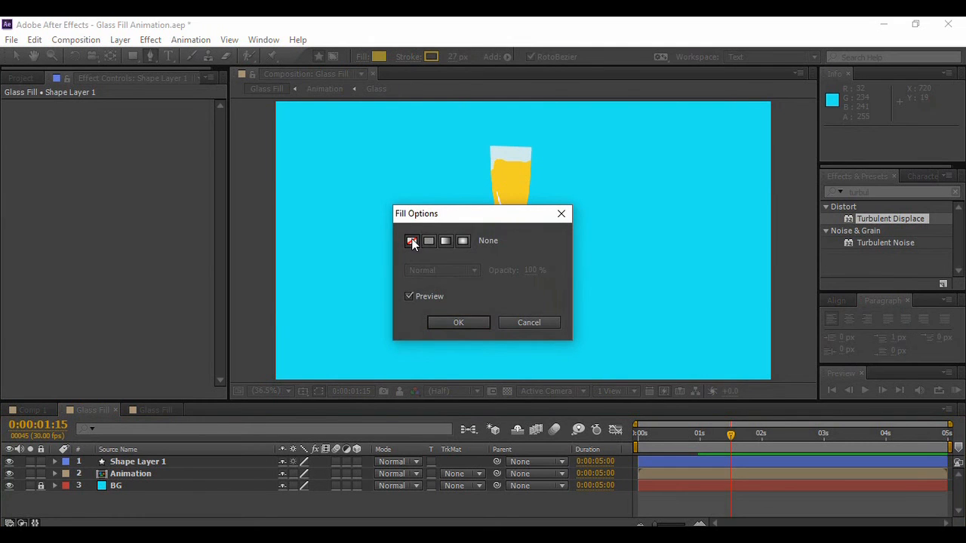
left_click(453, 322)
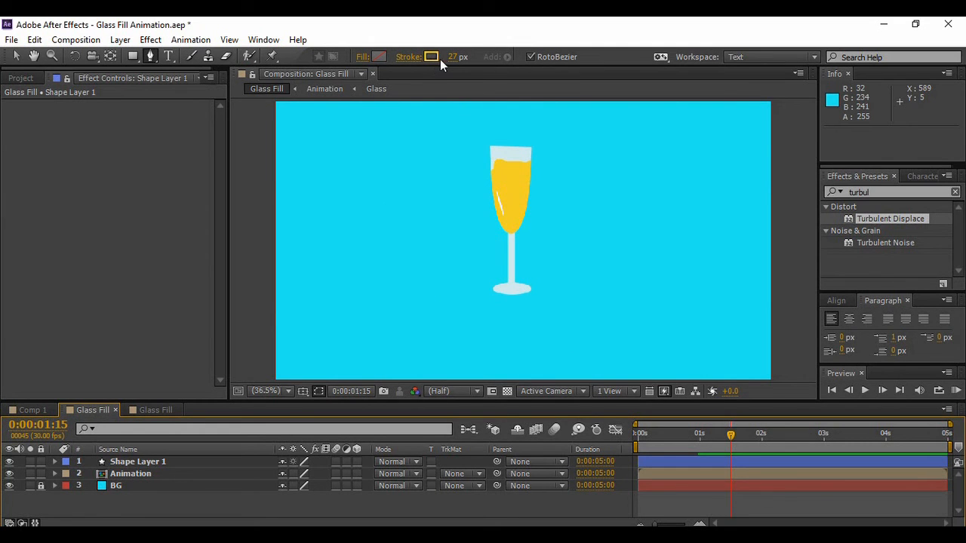
left_click(436, 57)
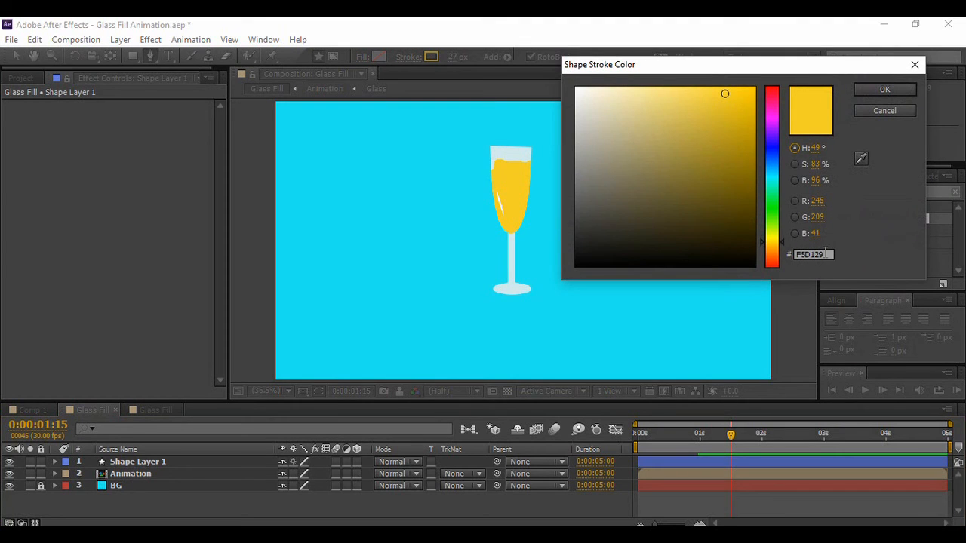
left_click(895, 89)
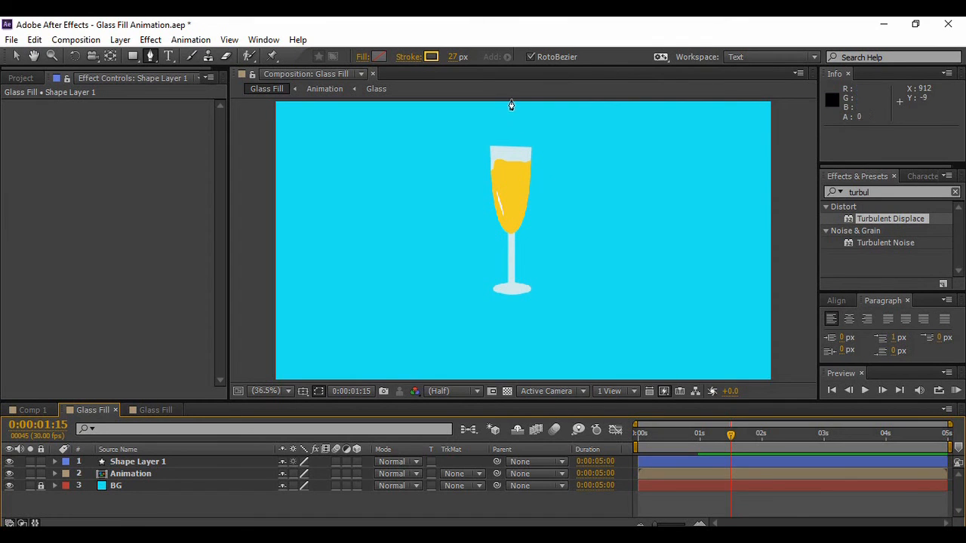
Step: Move the Animation and Shape Layer 1 layers together so the glass sits lower and slightly further right in the composition
key("v")
left_click(182, 473)
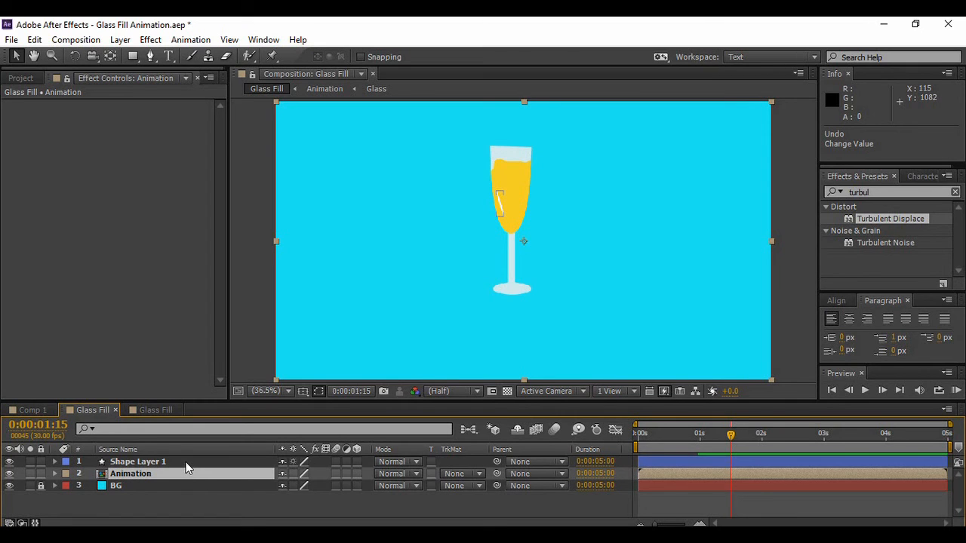
left_click(185, 461, "shift")
left_click_drag(519, 192, 525, 218)
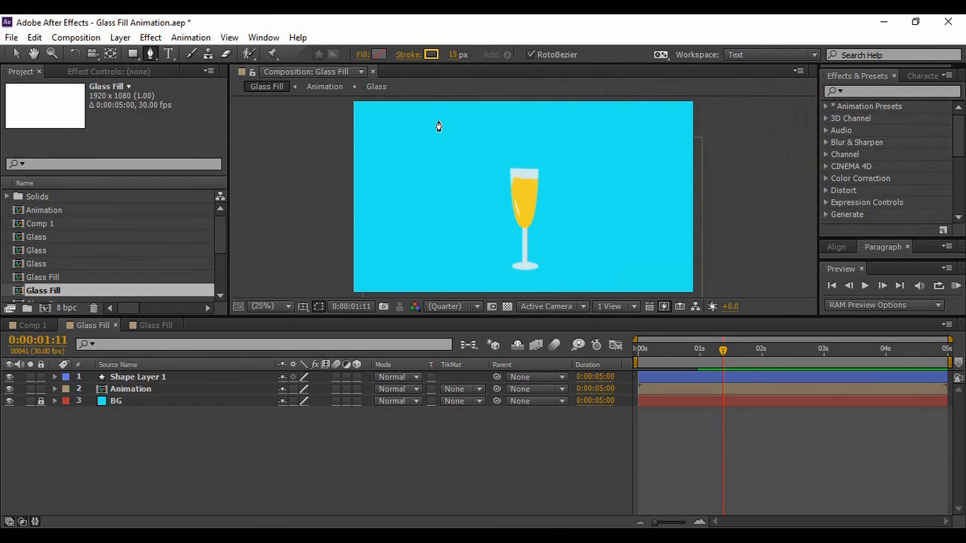
Step: Draw a vertical 30 px yellow stroke from the composition's top edge into the glass bowl and apply Turbulent Displace to it
left_click(523, 99)
left_click(524, 220)
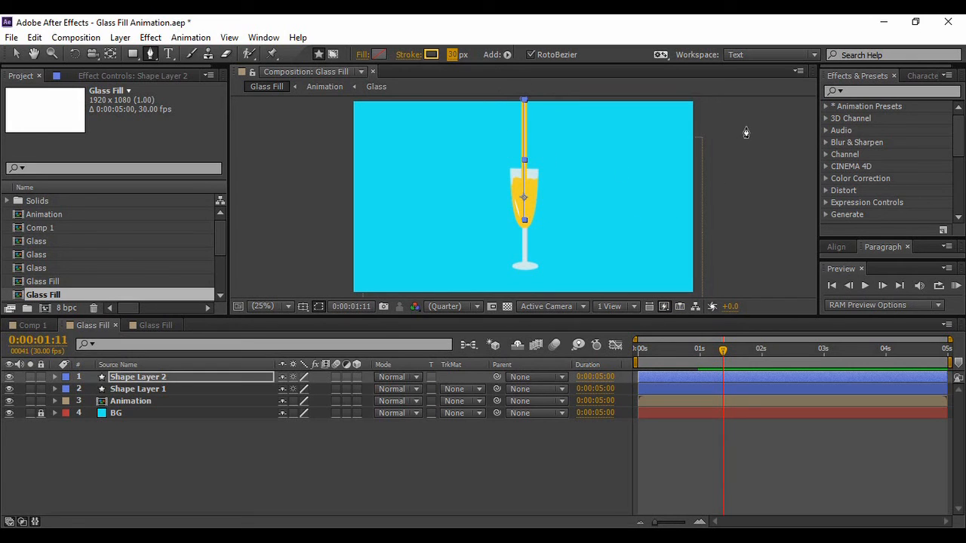
left_click(856, 91)
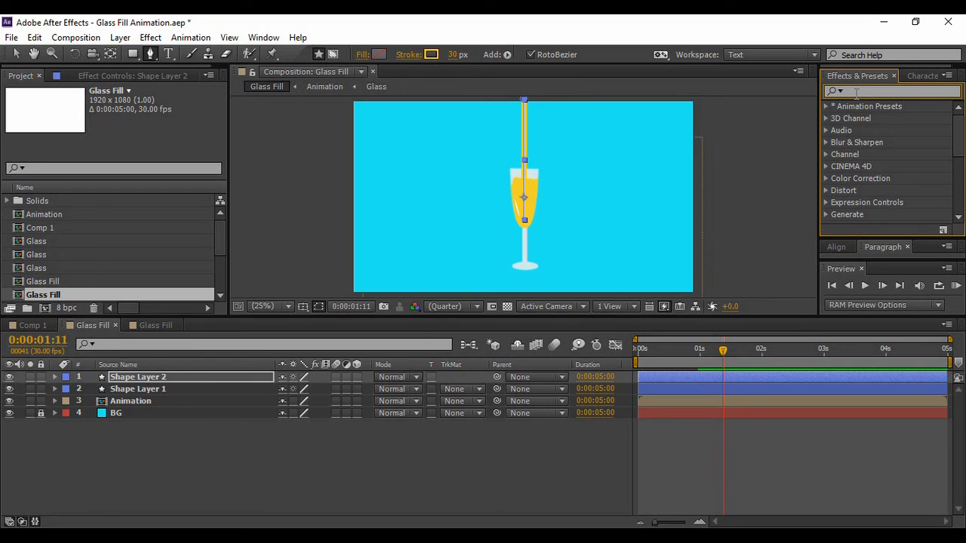
type("turbul")
left_click_drag(881, 120, 204, 377)
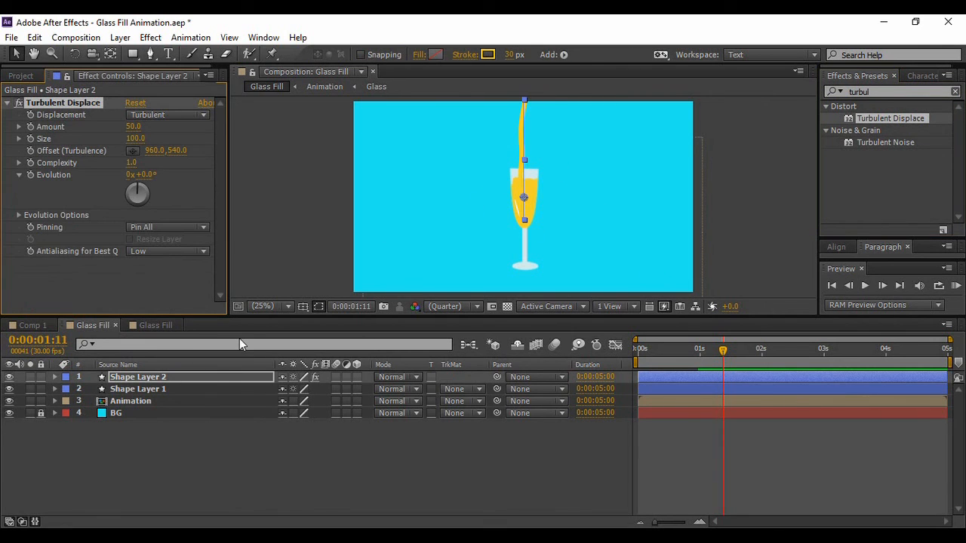
Step: Go to the start of the composition and add Trim Paths to the contents of Shape Layer 2
left_click(49, 369)
key("Home")
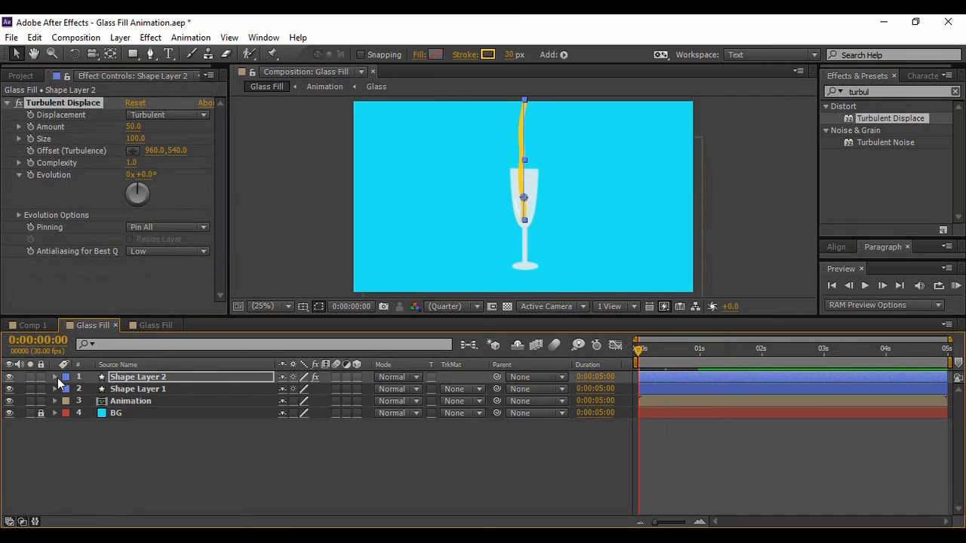
left_click(55, 377)
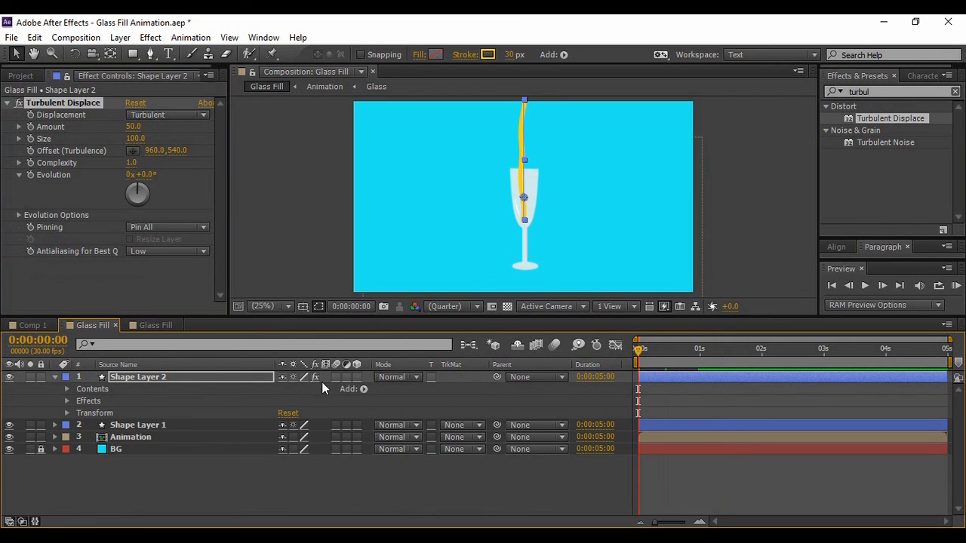
left_click(362, 388)
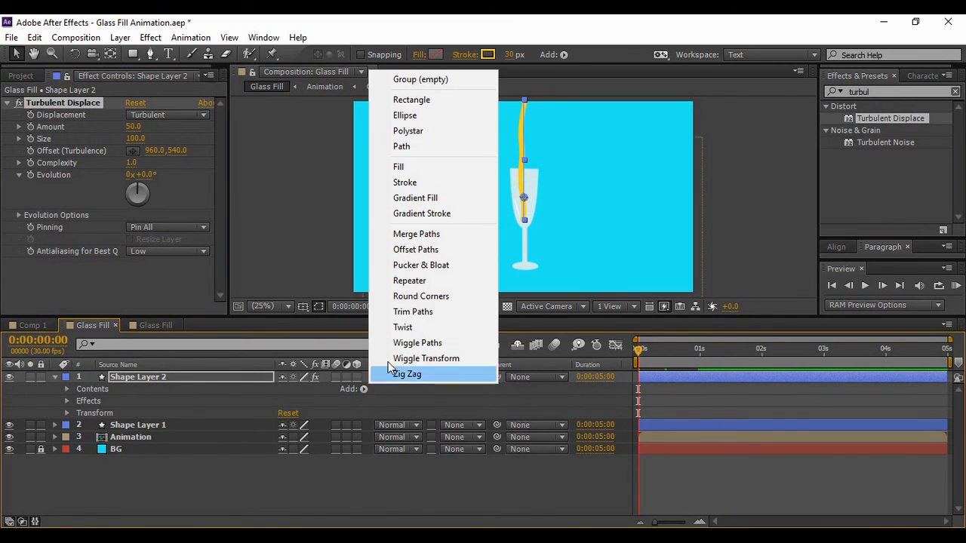
left_click(423, 308)
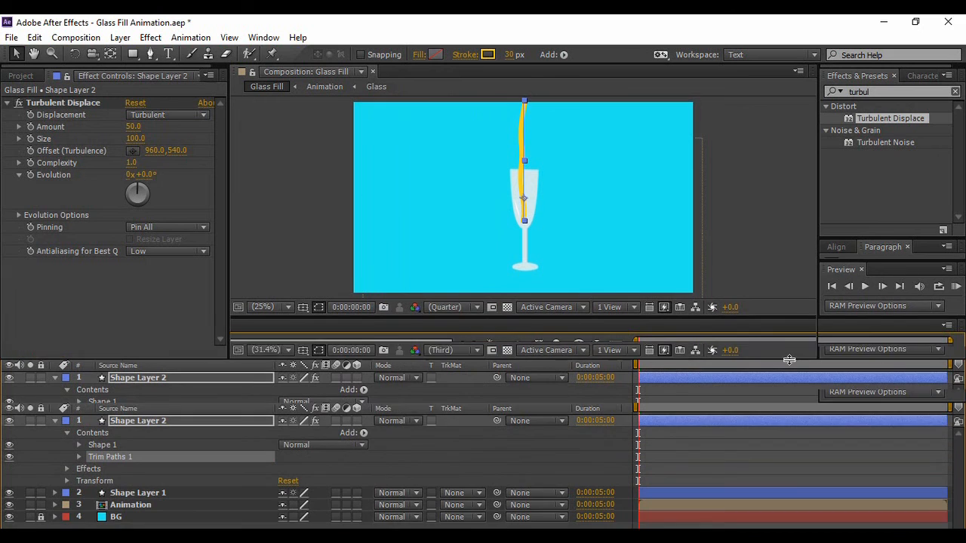
Step: Set the Trim Paths End of Shape Layer 2 to 0% and keyframe it at 0:00:00:00
left_click_drag(783, 318, 783, 363)
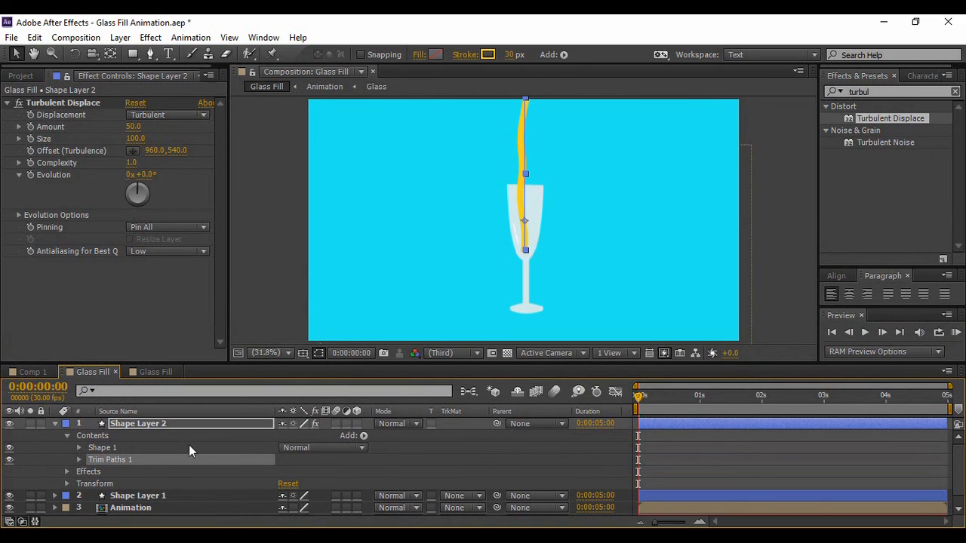
left_click(80, 459)
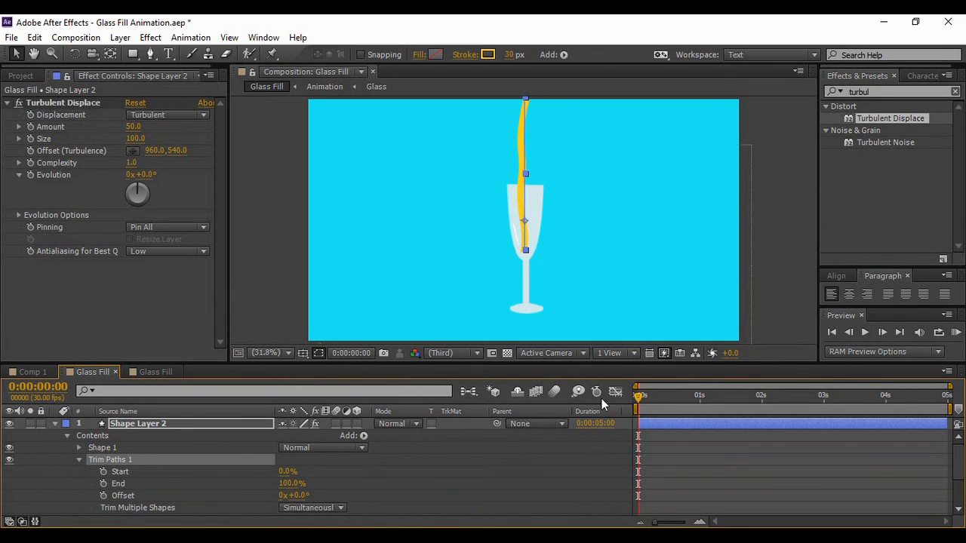
left_click_drag(294, 485, 167, 483)
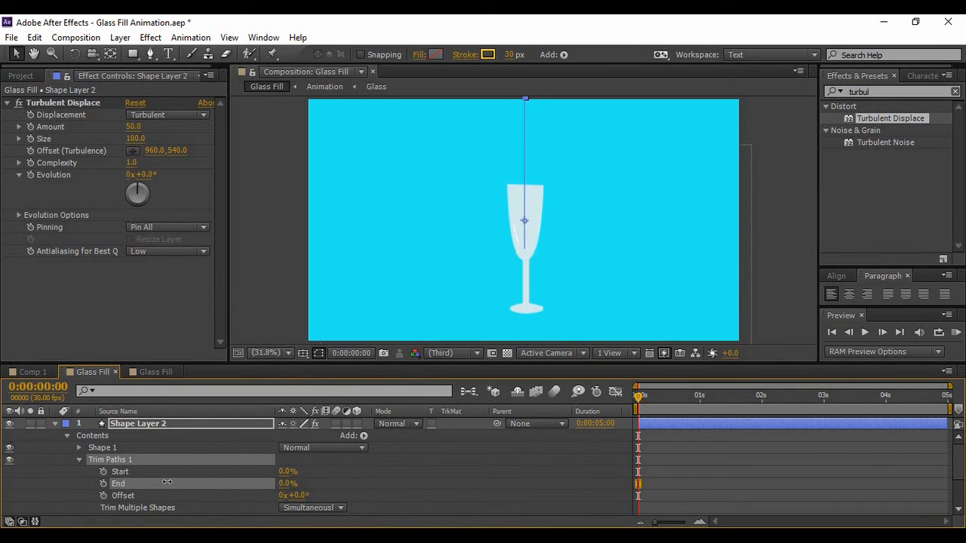
left_click(104, 483)
Step: Keyframe the Trim Paths End at 100% at 0:00:00:22, when the liquid first appears in the glass
left_click_drag(639, 396, 674, 405)
left_click(883, 332)
left_click(883, 332)
left_click(883, 332)
left_click(882, 332)
left_click(883, 332)
left_click(883, 332)
left_click(882, 332)
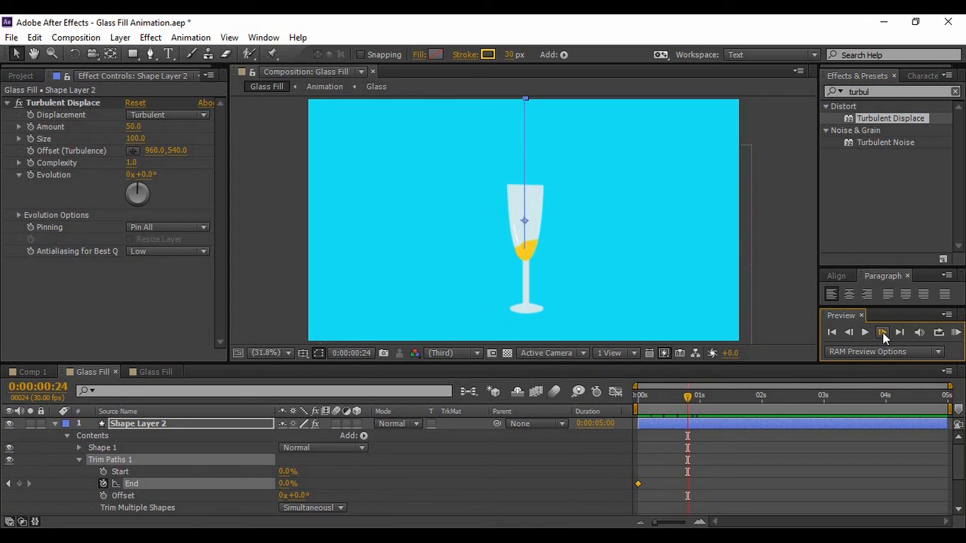
left_click(846, 332)
left_click(847, 332)
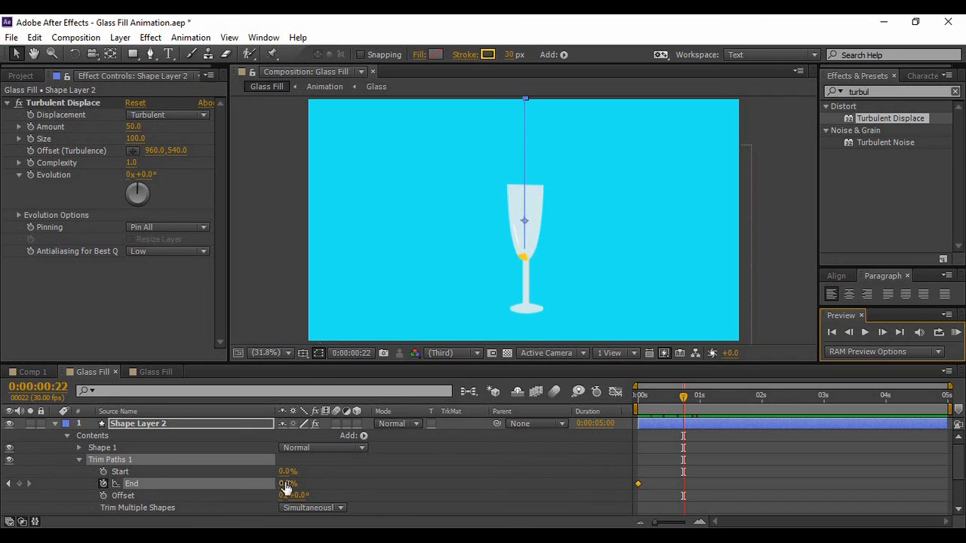
left_click_drag(287, 483, 417, 481)
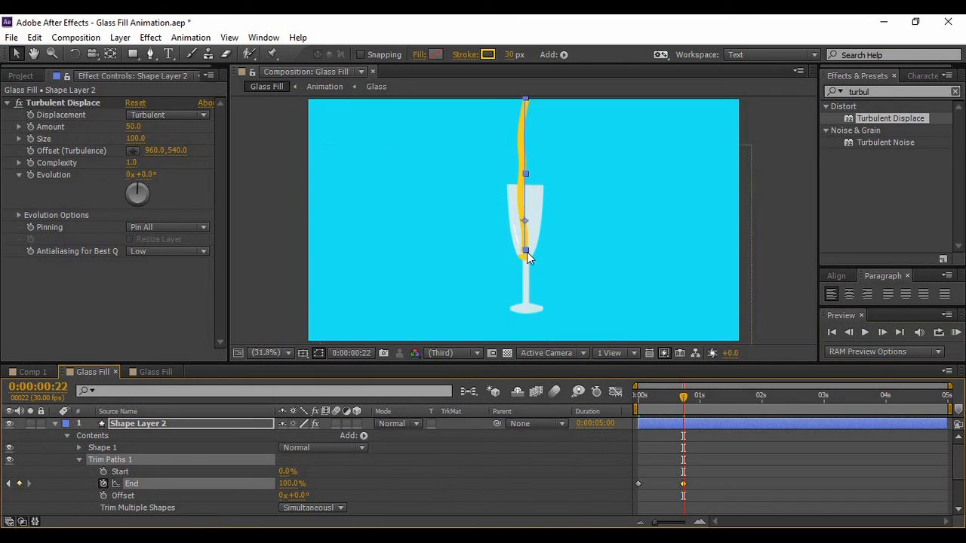
Step: Check the pour across the timeline and add a Trim Paths End keyframe holding 100% at 0:00:00:29
left_click_drag(687, 393, 727, 396)
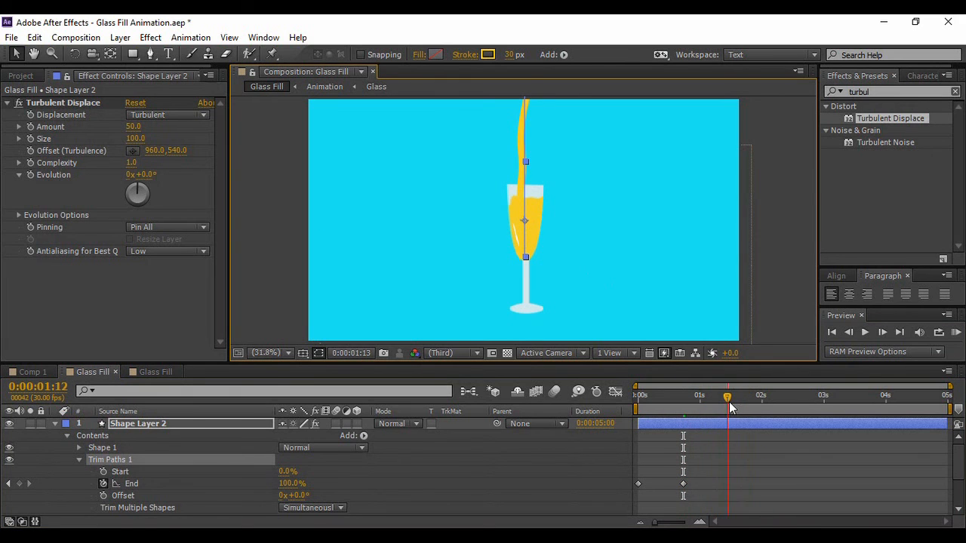
left_click(832, 332)
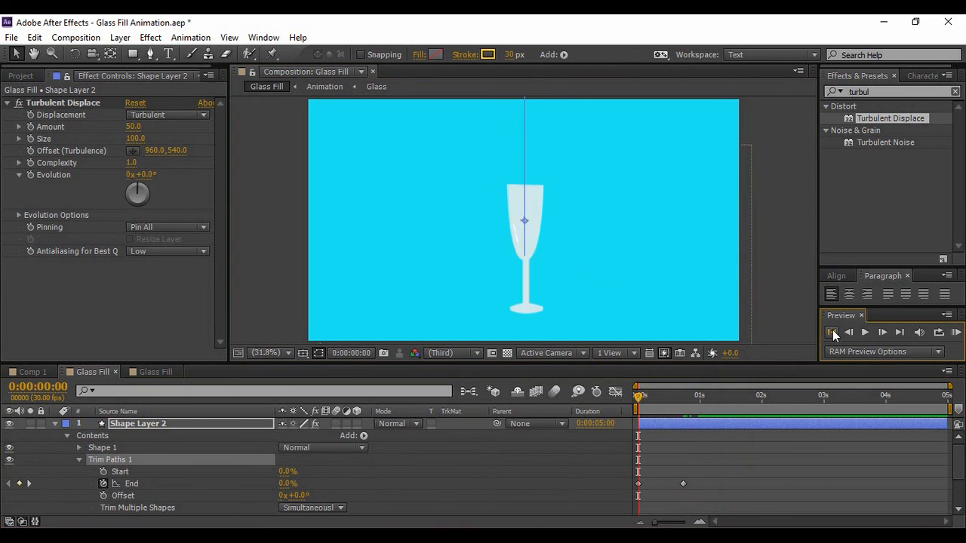
left_click(698, 395)
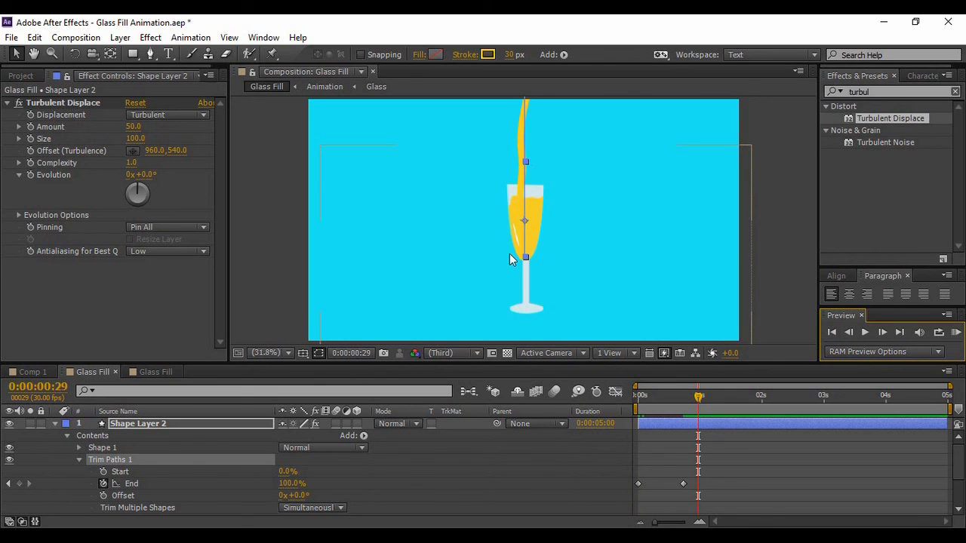
left_click(19, 483)
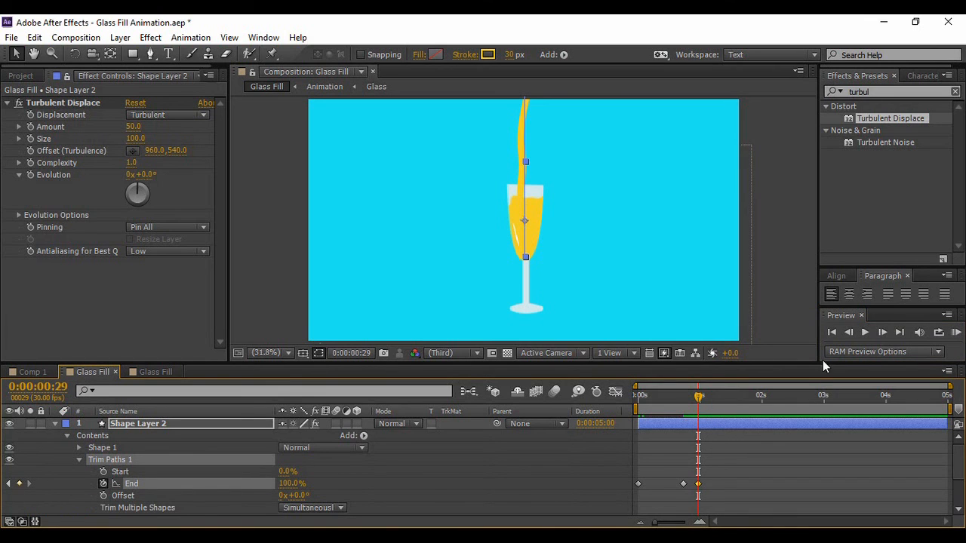
Step: Keyframe the Trim Paths End at 0% at 0:00:01:02 to end the pouring stream
left_click(882, 332)
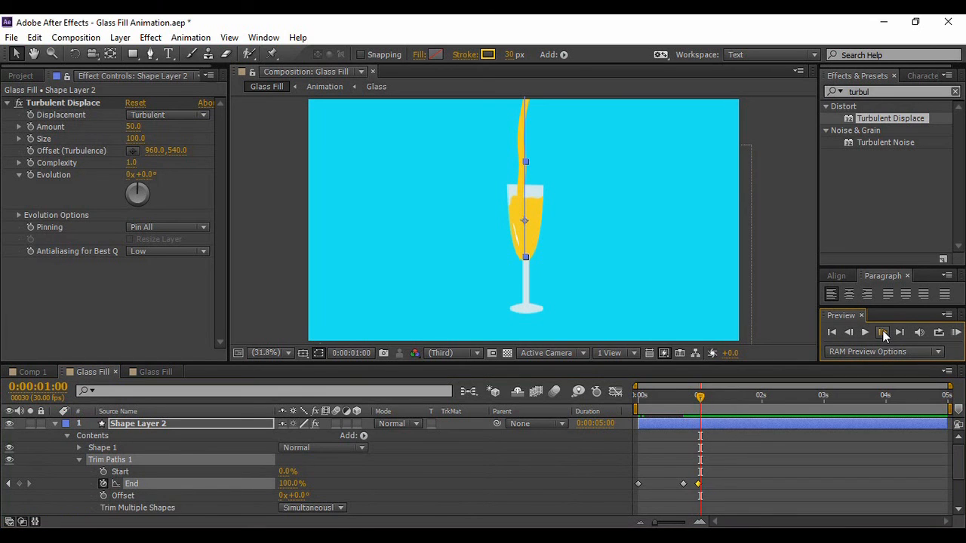
left_click(883, 332)
left_click(882, 332)
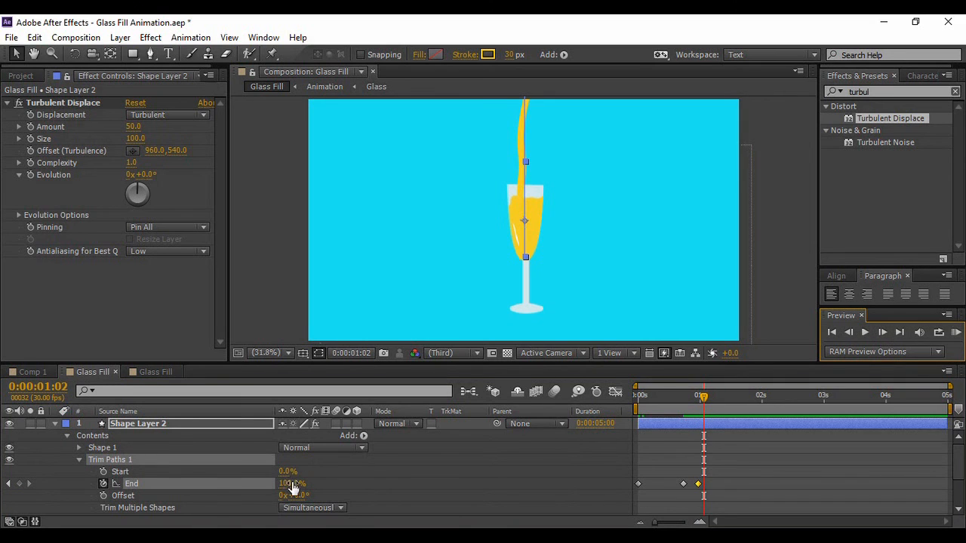
left_click_drag(294, 489, 219, 491)
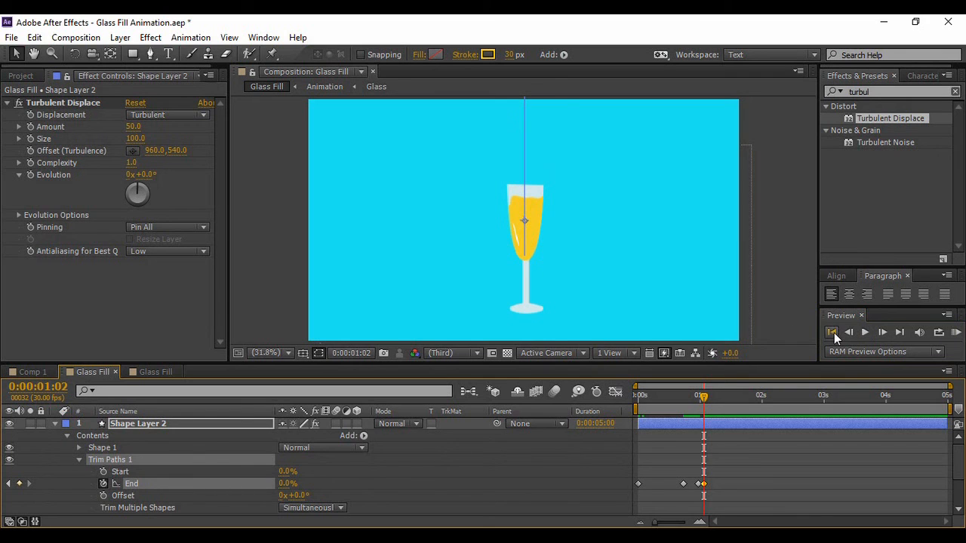
Step: Play back the pouring animation from the start and collapse the properties of Shape Layer 2
left_click(831, 332)
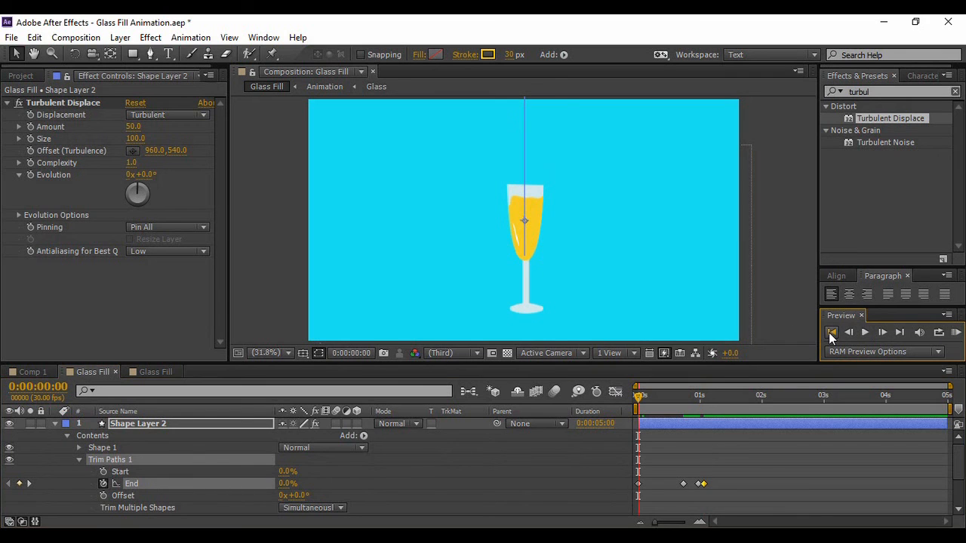
left_click(796, 305)
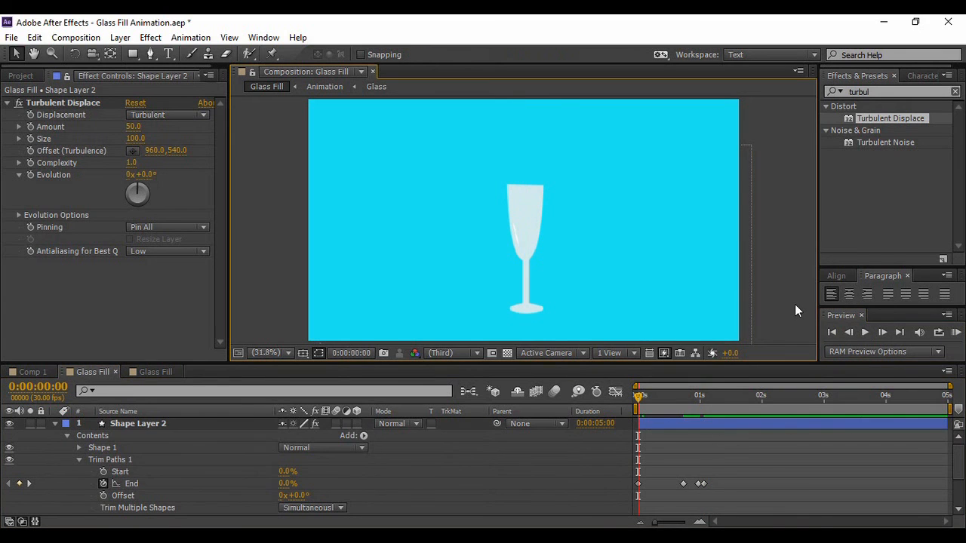
left_click(865, 332)
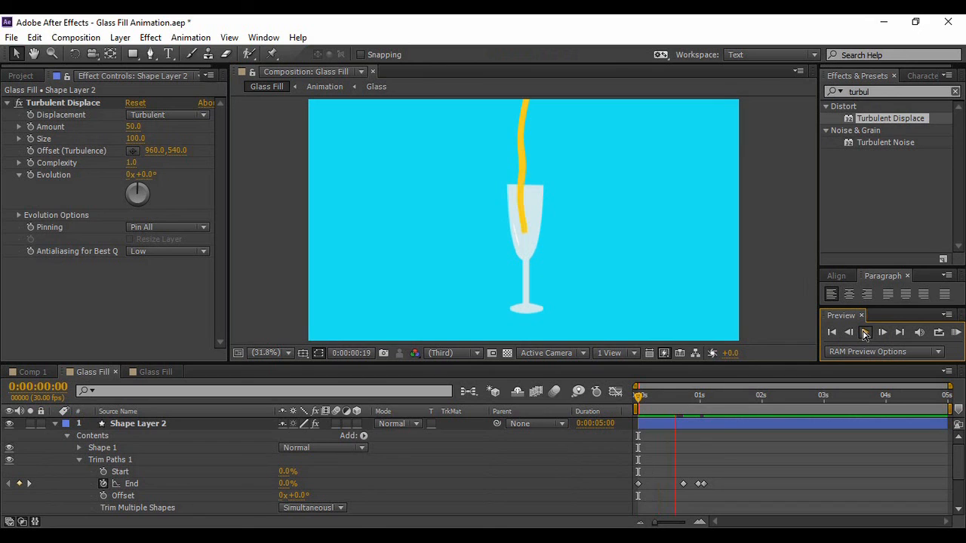
left_click(866, 333)
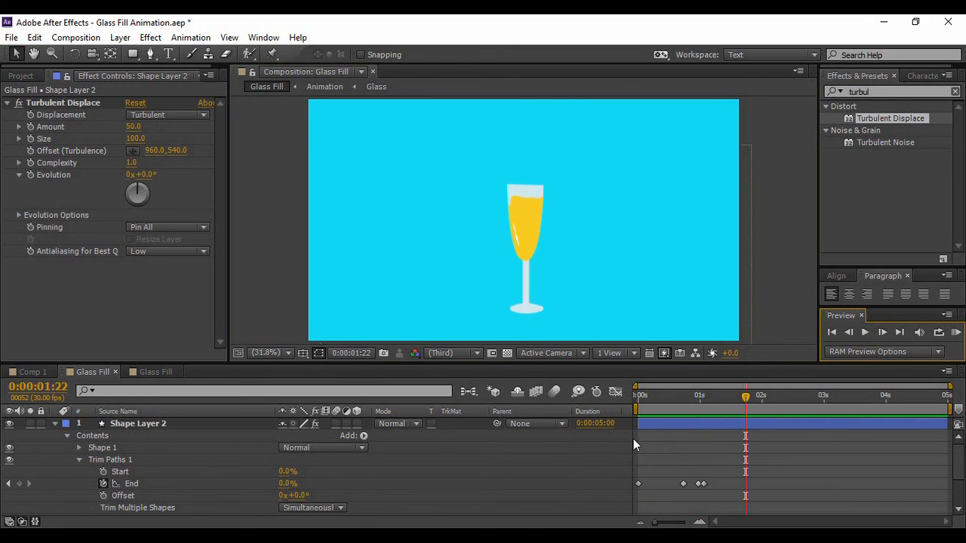
left_click(55, 423)
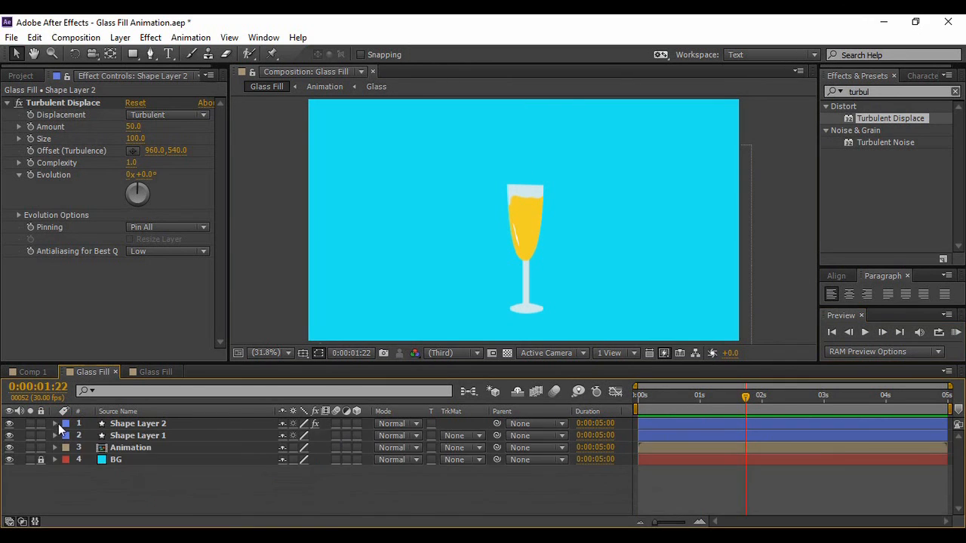